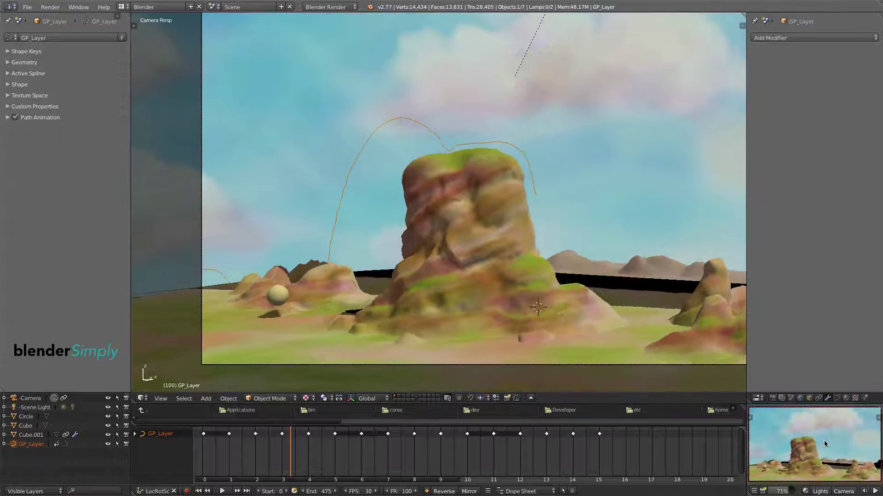
- Render frame 100 through the camera, look over the image and return to the 3D view
click(763, 491)
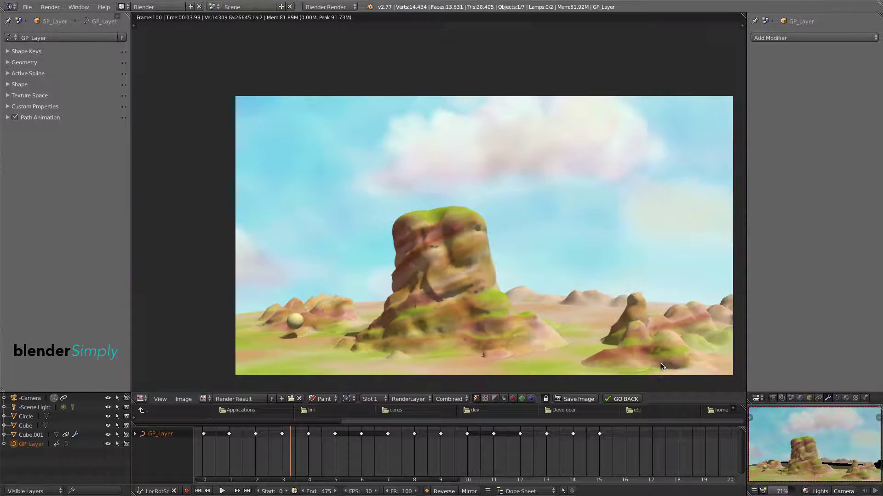
scroll(661, 367, down, 2)
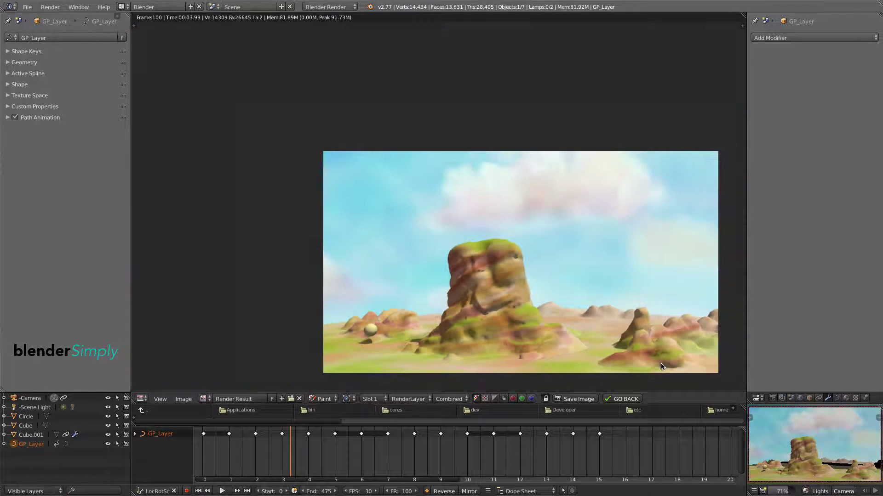
click(625, 399)
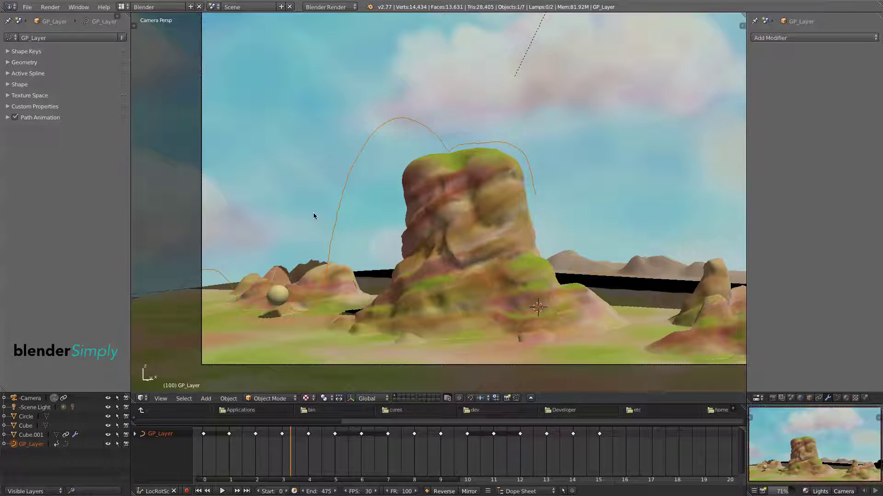
- Make sure the Animation: AnimAll add-on is enabled in the user preferences and save the user settings
click(27, 7)
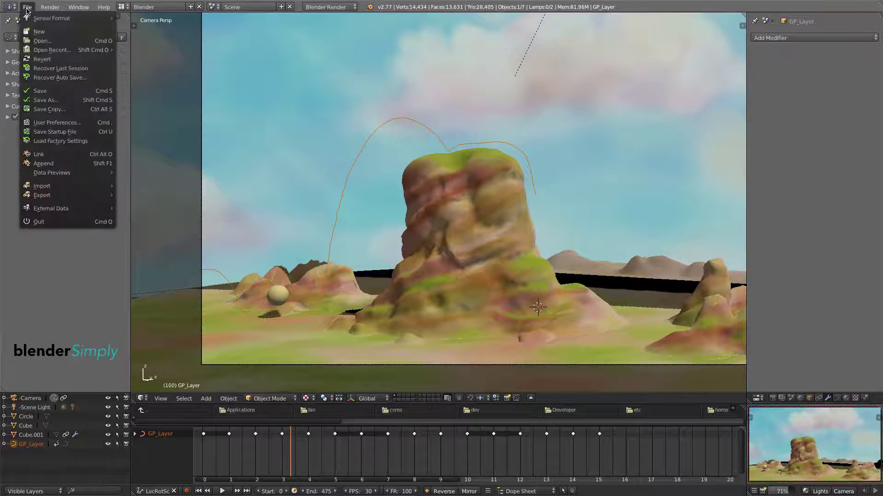
click(49, 122)
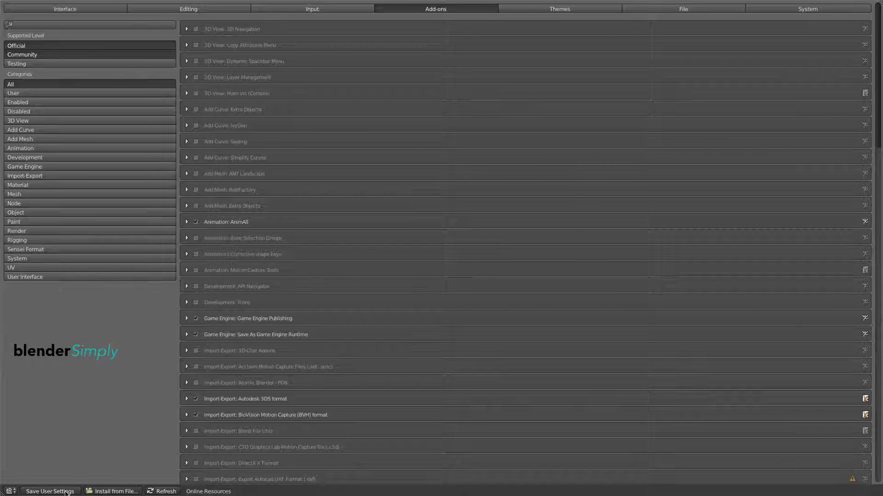
click(49, 492)
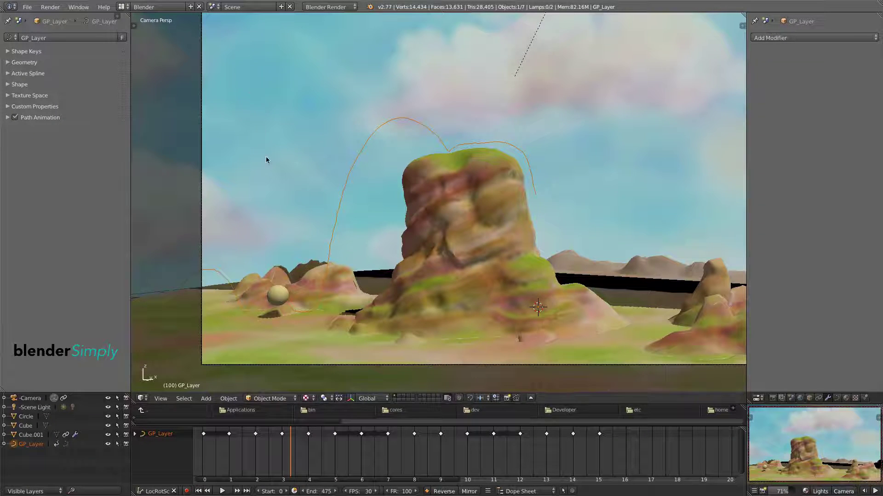
- Apply the Catmull-Clark subdivision modifier on the ball
right_click(278, 297)
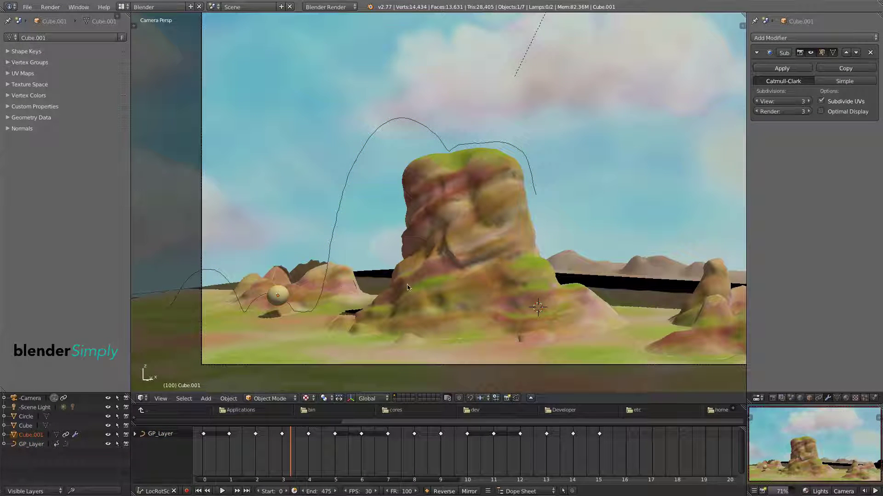
click(774, 70)
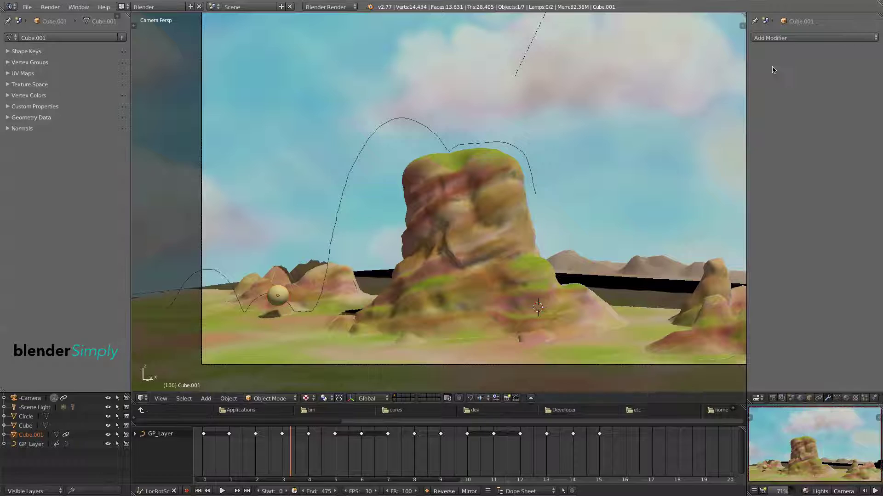
- Leave the camera view for a close view of the ball and bring up the AnimAll animation tools
scroll(194, 305, up, 2)
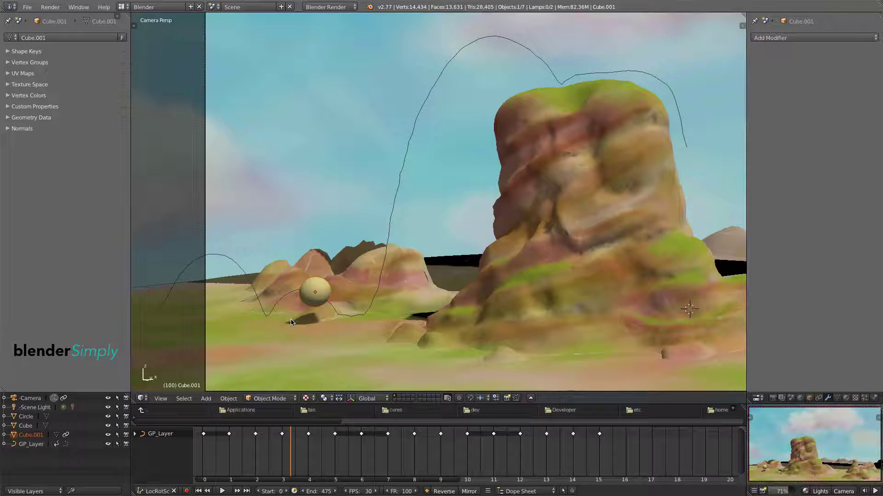
key(KP_0)
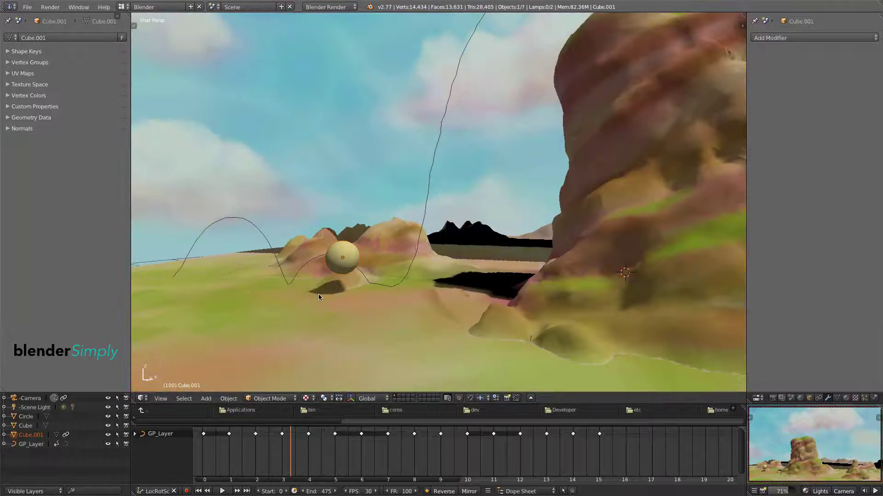
middle_drag(318, 295, 328, 289)
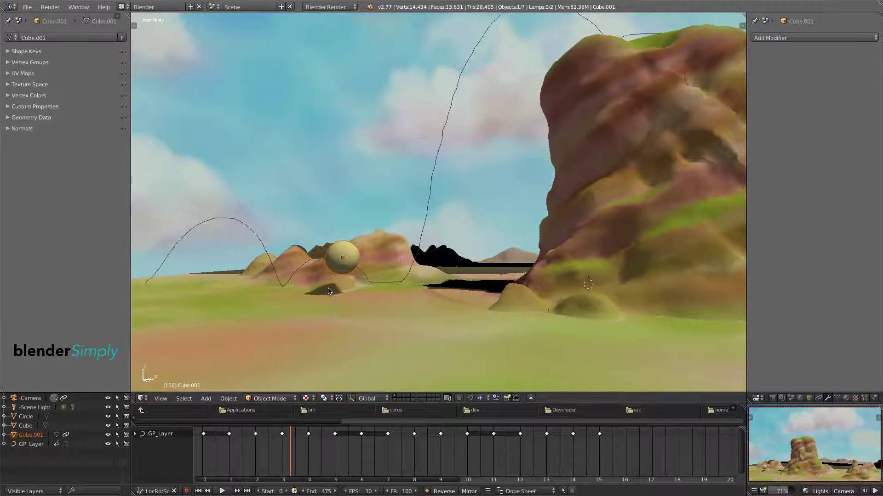
scroll(324, 291, up, 2)
key(t)
key(n)
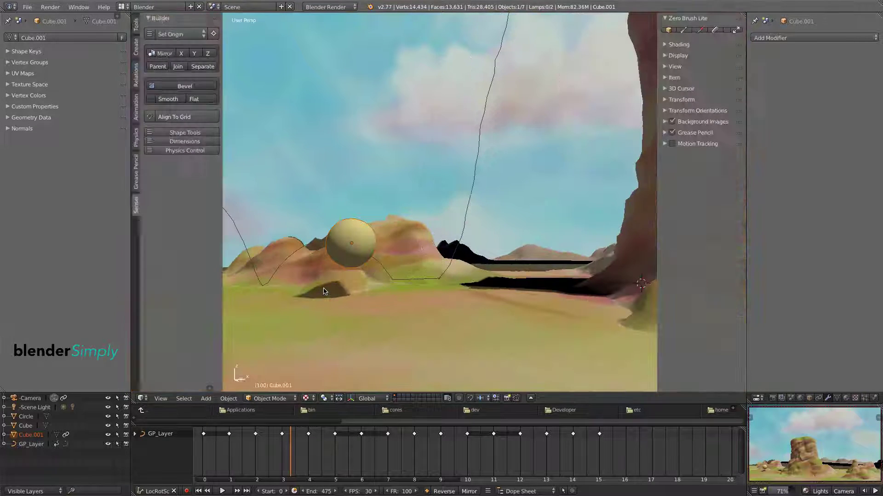
mouse_move(318, 288)
middle_down()
mouse_move(438, 299)
mouse_move(427, 306)
middle_up()
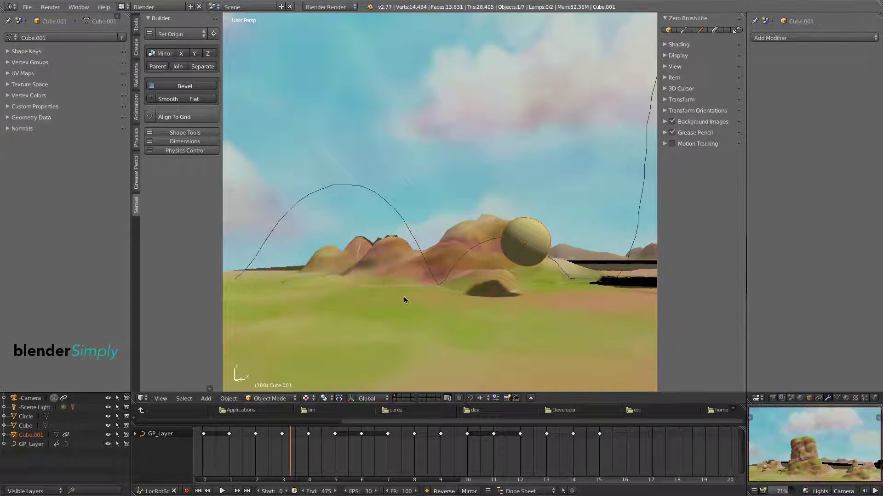
click(137, 107)
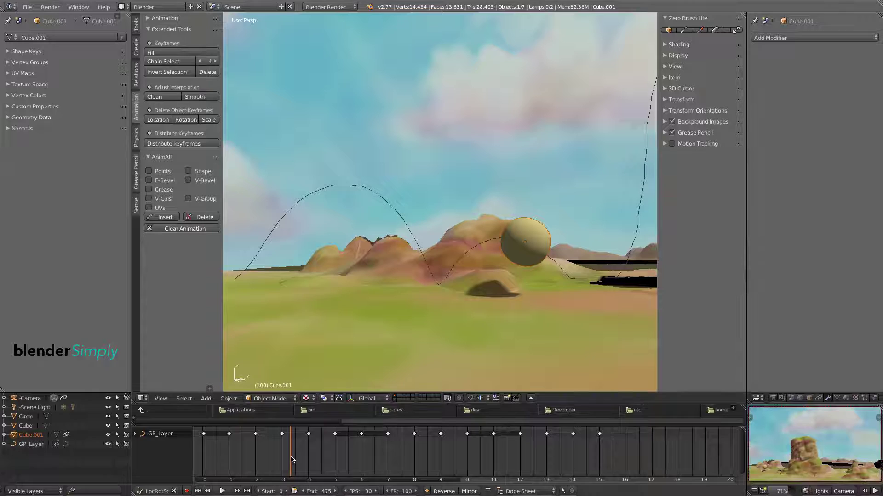
- Display the dope sheet in frames instead of seconds and toggle the Disable Timeline Snap option
click(488, 491)
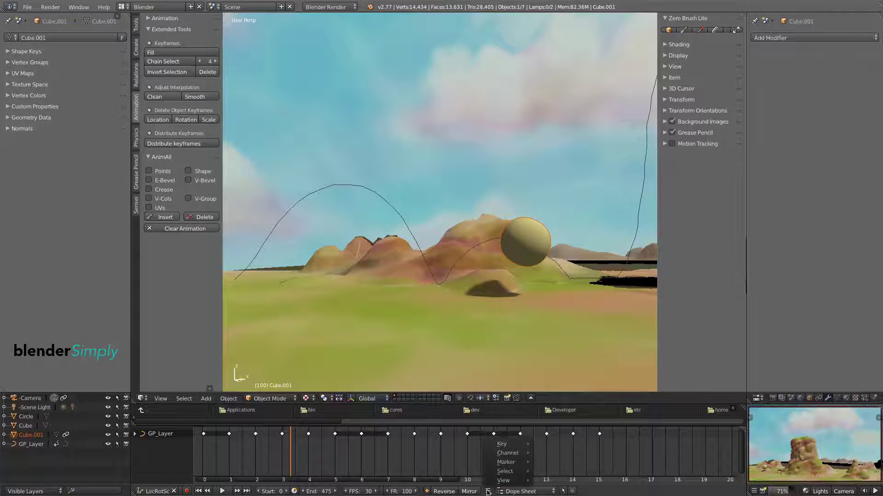
mouse_move(502, 482)
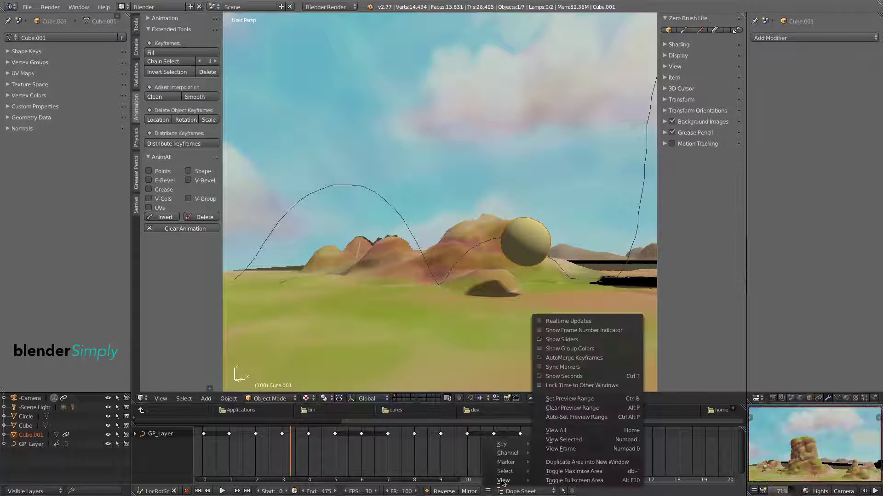
click(539, 376)
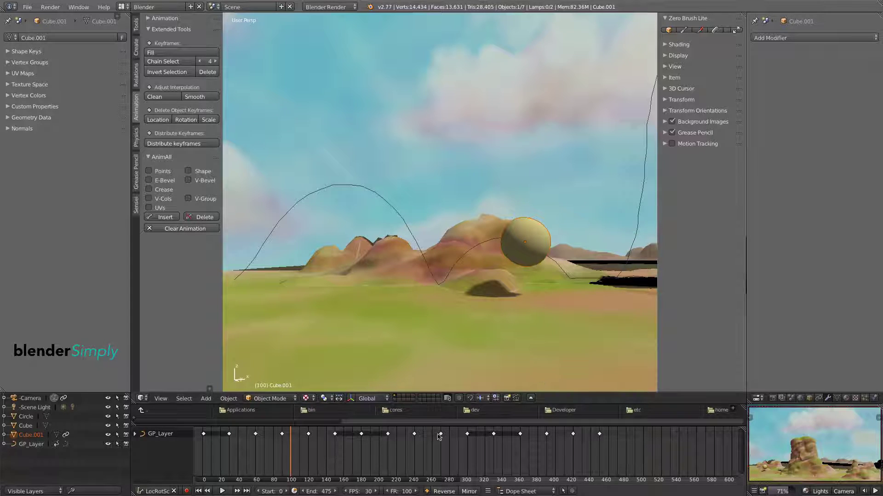
click(382, 492)
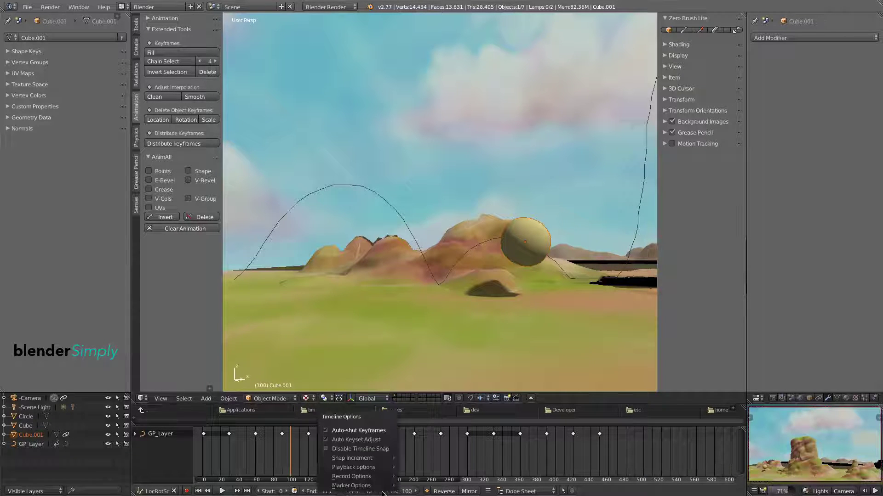
click(326, 449)
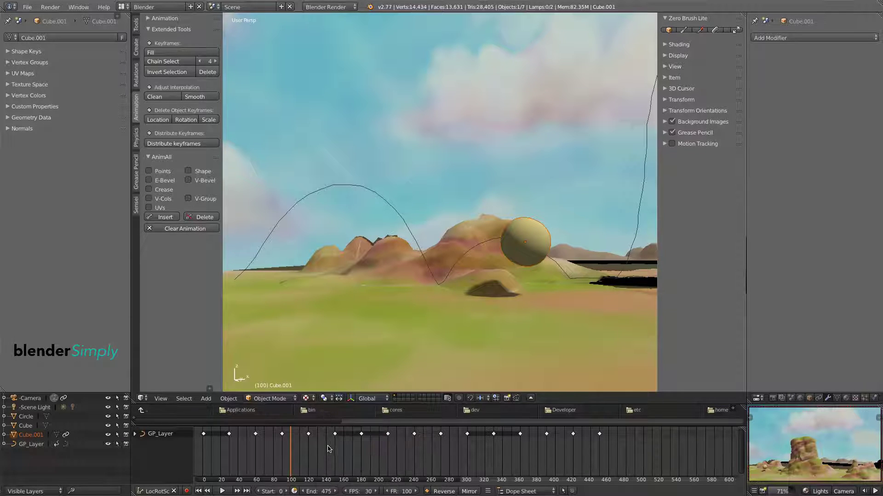
- Set the current frame to 0 and bring the ball at the start of its path into view
middle_drag(237, 454, 314, 457)
right_drag(366, 451, 280, 468)
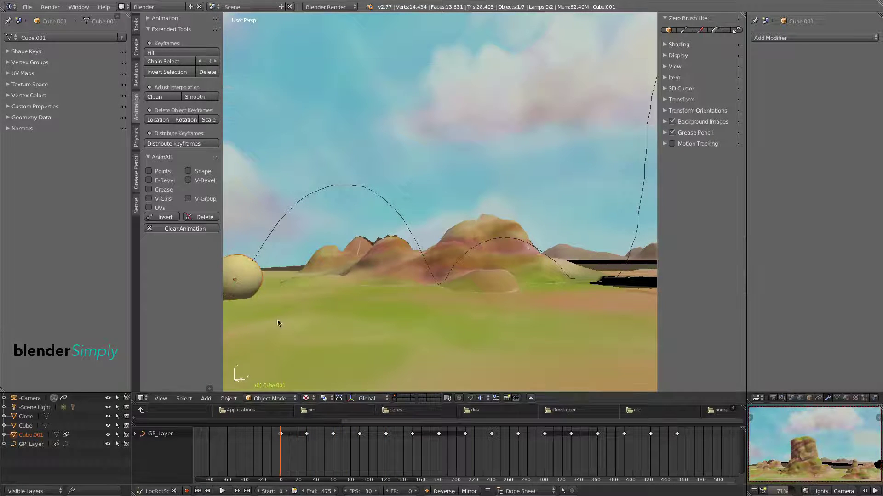
middle_drag(276, 318, 338, 311)
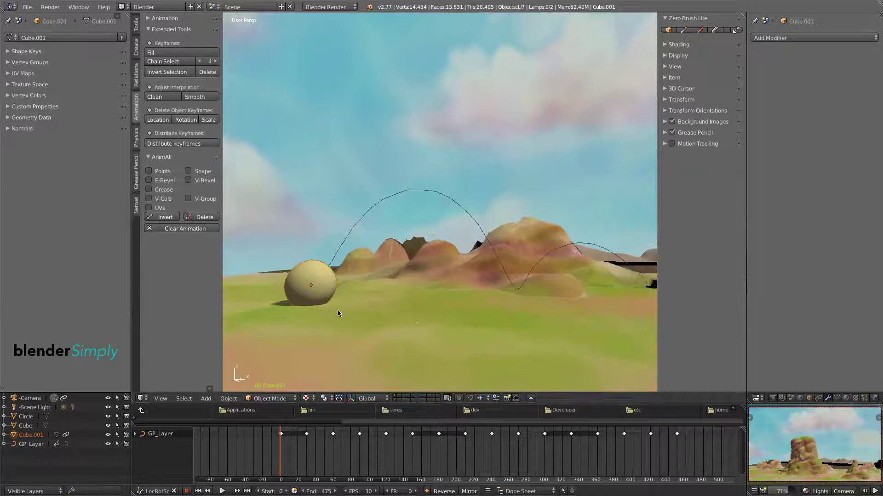
- Enable proportional editing in the ball's Edit Mode and move a vertex on its lower side inward by about 0.02
key(Tab)
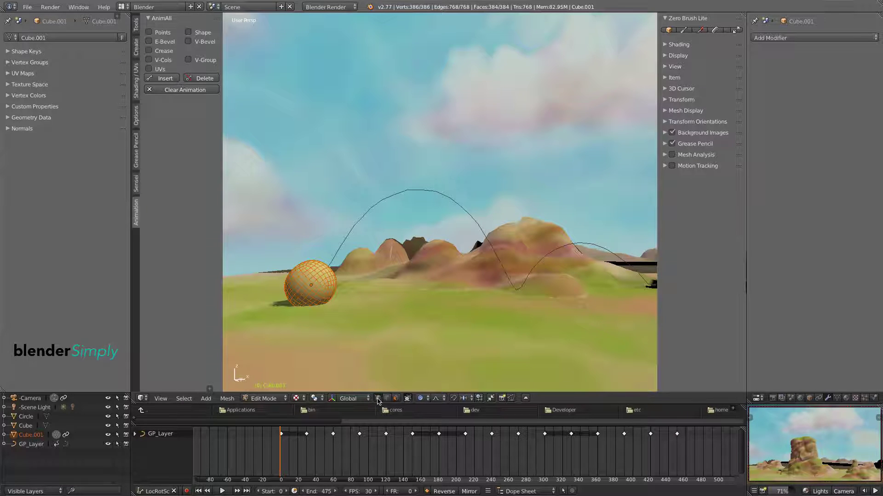
click(424, 401)
click(438, 379)
right_click(287, 293)
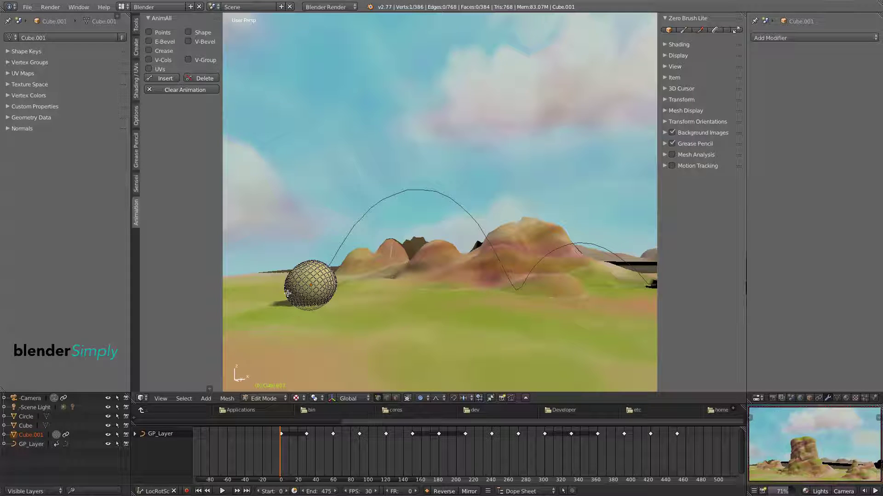
key(g)
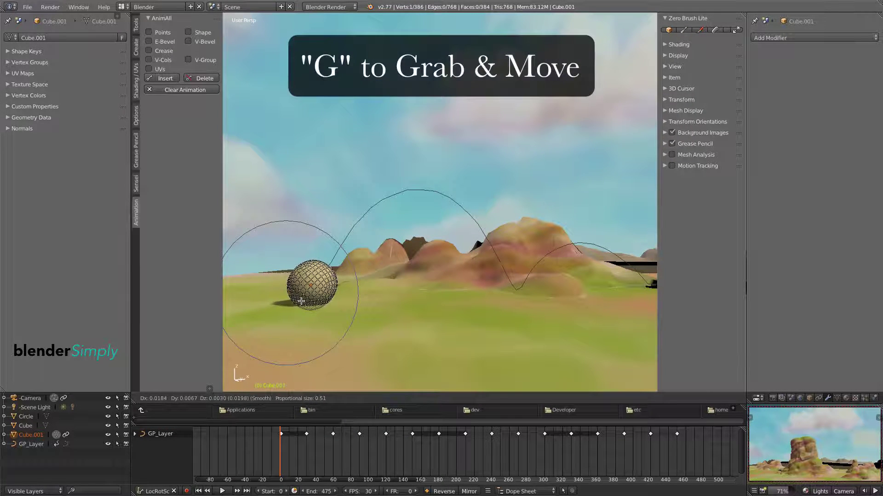
click(301, 301)
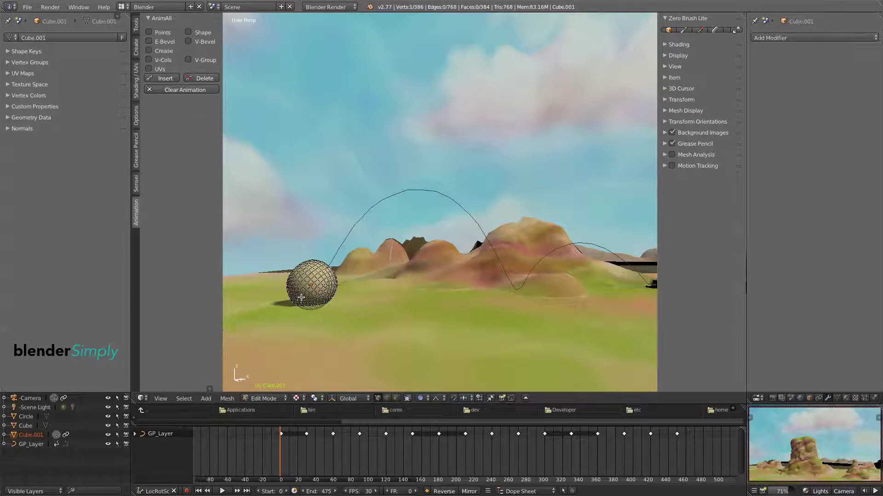
- Insert an AnimAll Points keyframe for the ball's mesh at frame 0 and duplicate it to frame 30
click(149, 32)
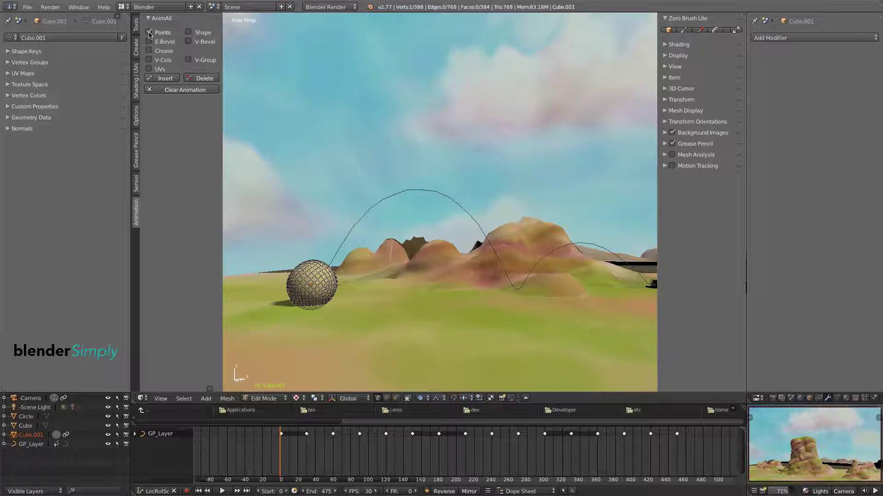
click(165, 79)
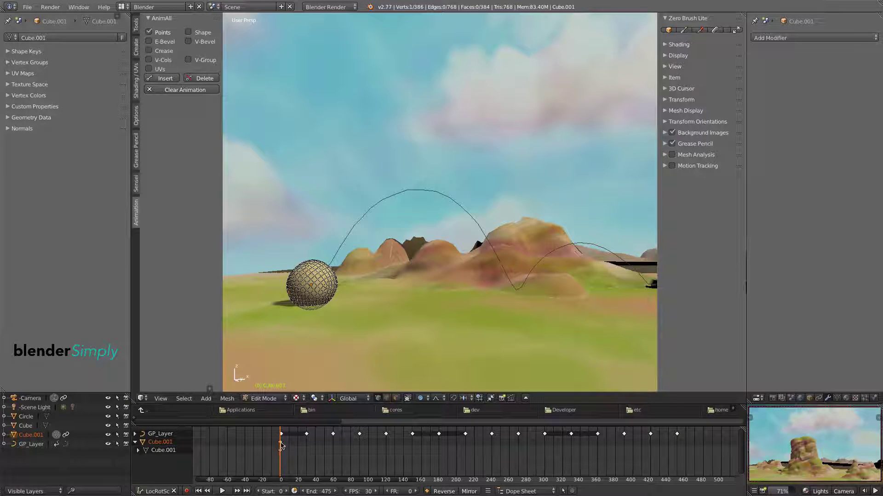
drag(281, 461, 308, 465)
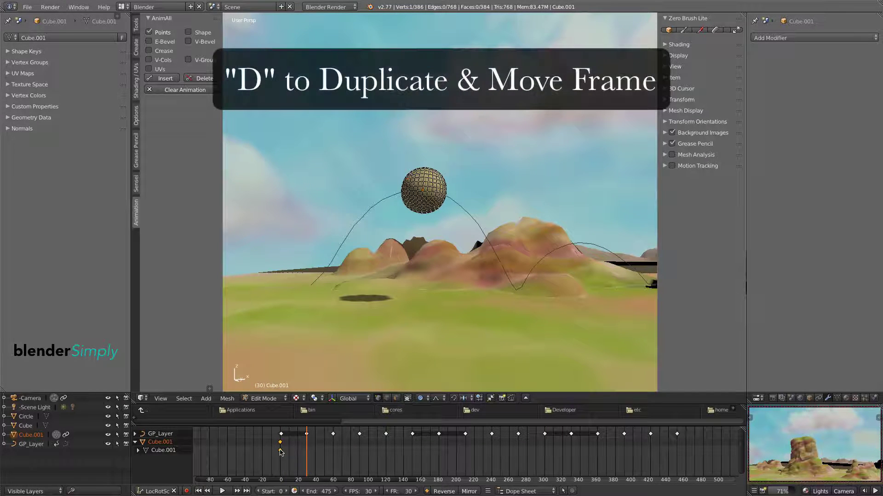
key(shift+d)
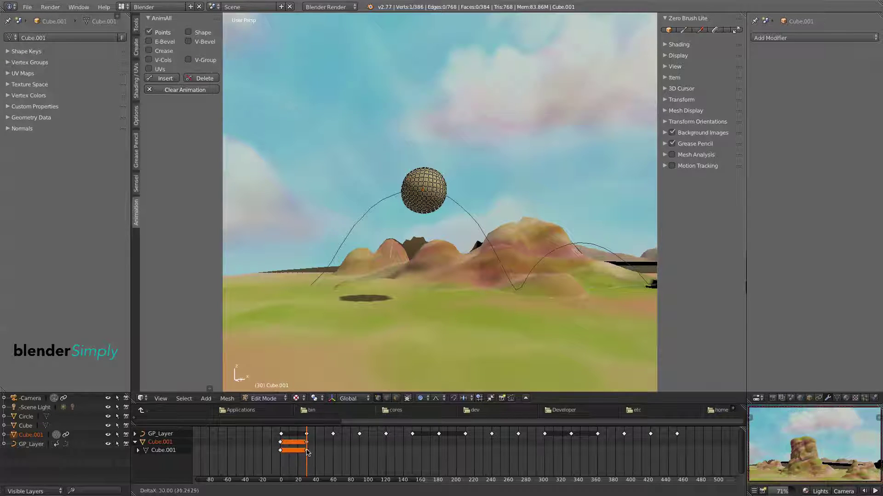
click(307, 453)
- Duplicate the ball's mesh keyframe to frames 60 and 90
key(alt+a)
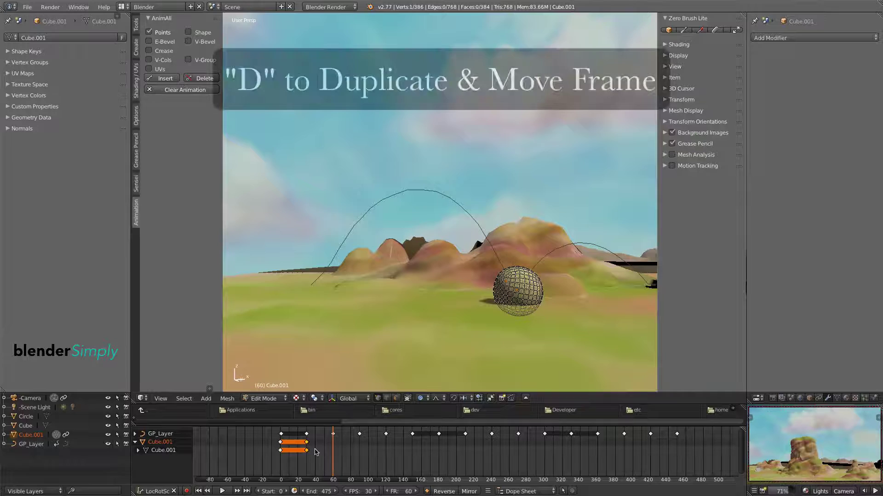
key(shift+d)
click(342, 450)
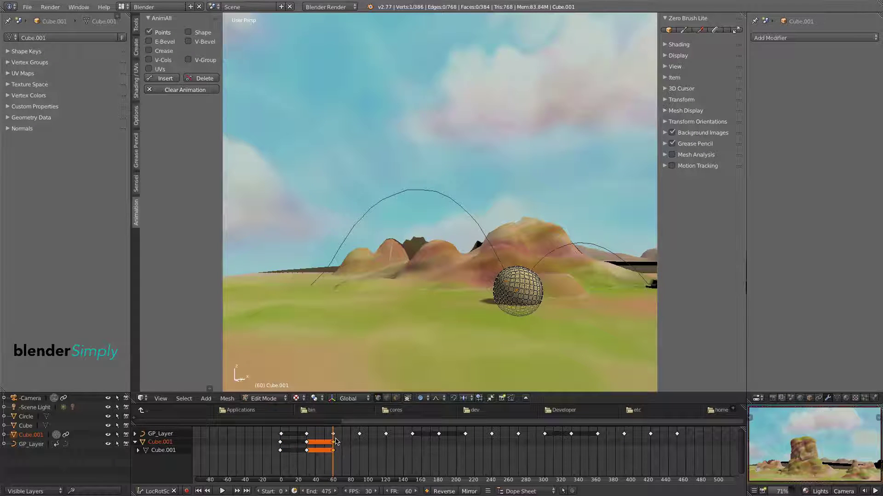
key(alt+a)
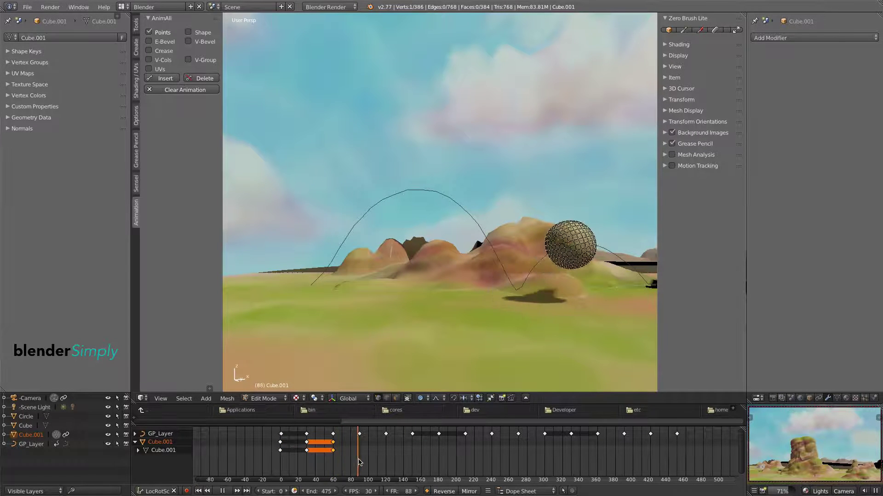
key(shift+d)
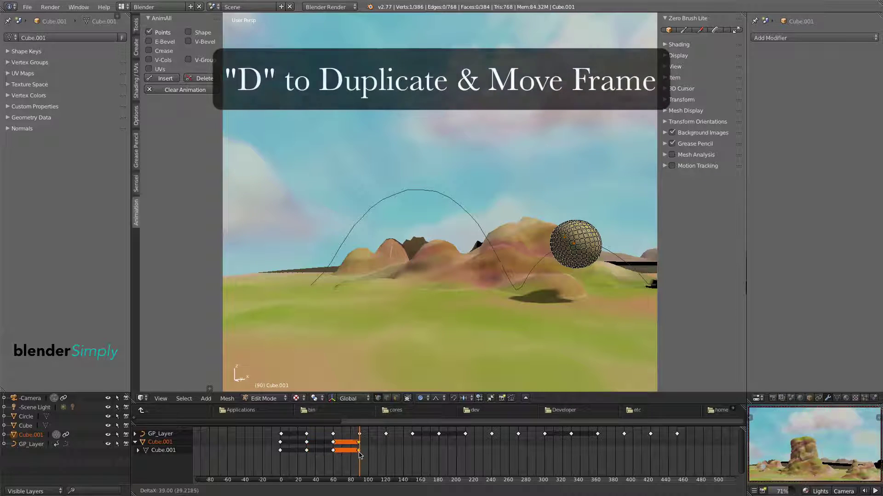
click(361, 455)
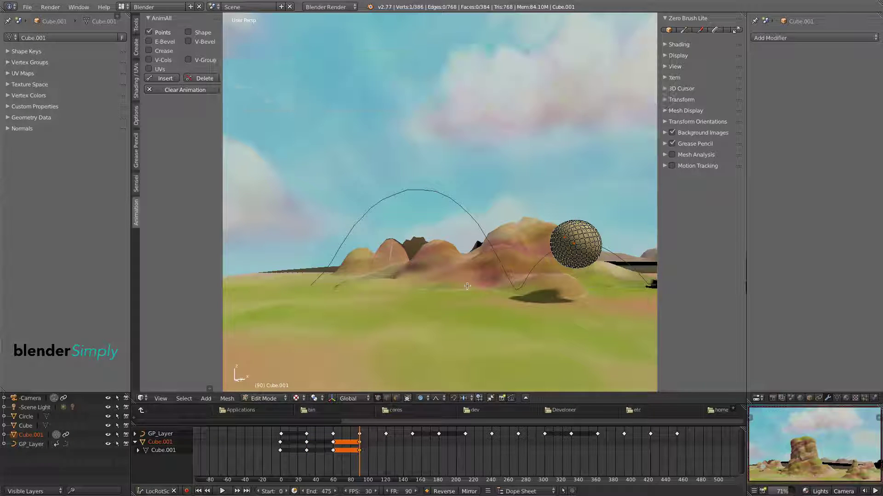
middle_drag(467, 286, 405, 287)
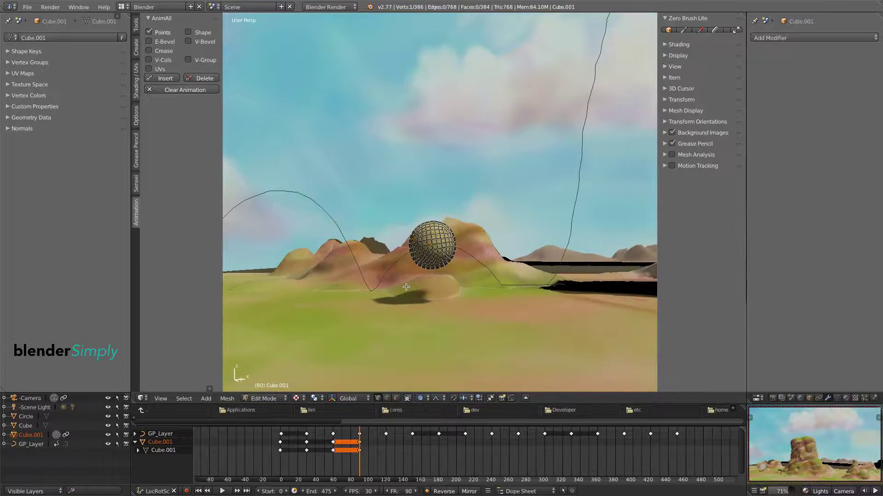
- Duplicate the ball's mesh keyframe to frame 120, and that one to frame 210 where the ball is at the ground
key(shift+d)
click(380, 457)
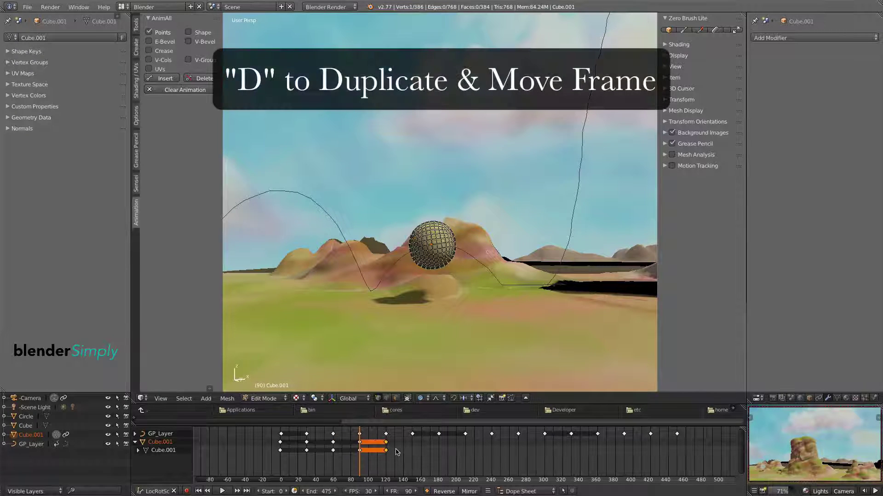
key(alt+a)
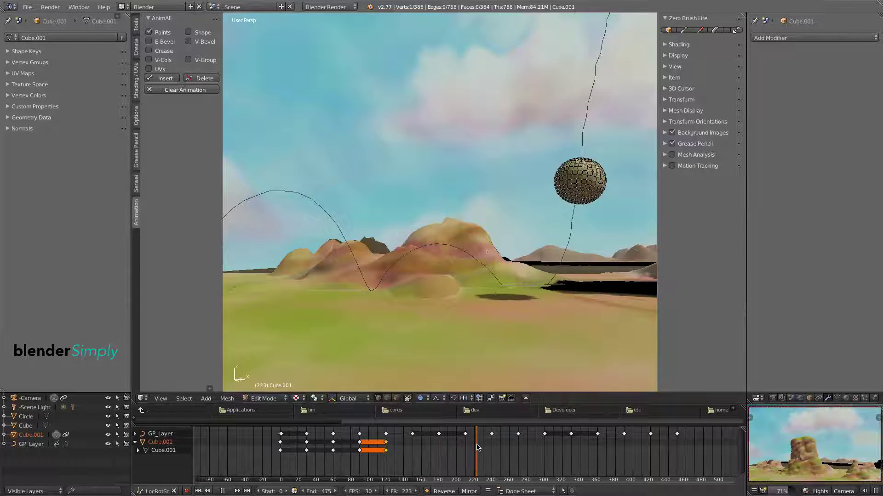
mouse_move(457, 454)
mouse_down()
mouse_move(393, 461)
mouse_move(466, 450)
mouse_up()
key(shift+d)
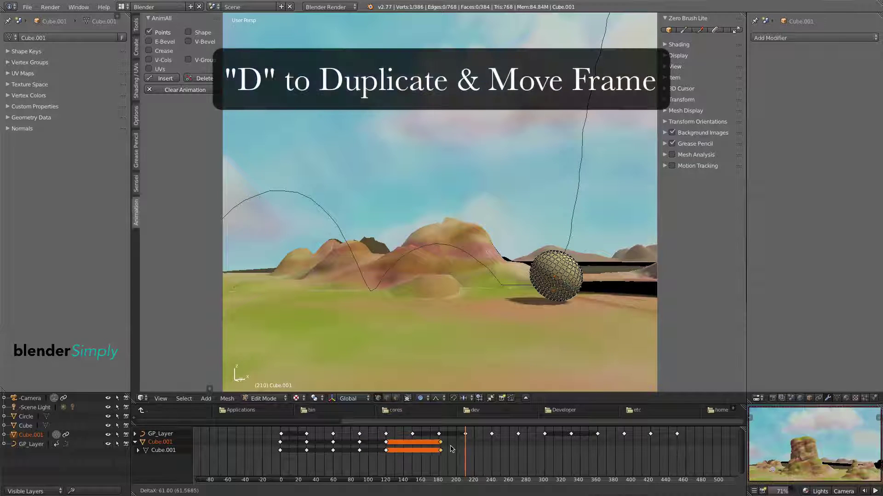
click(467, 446)
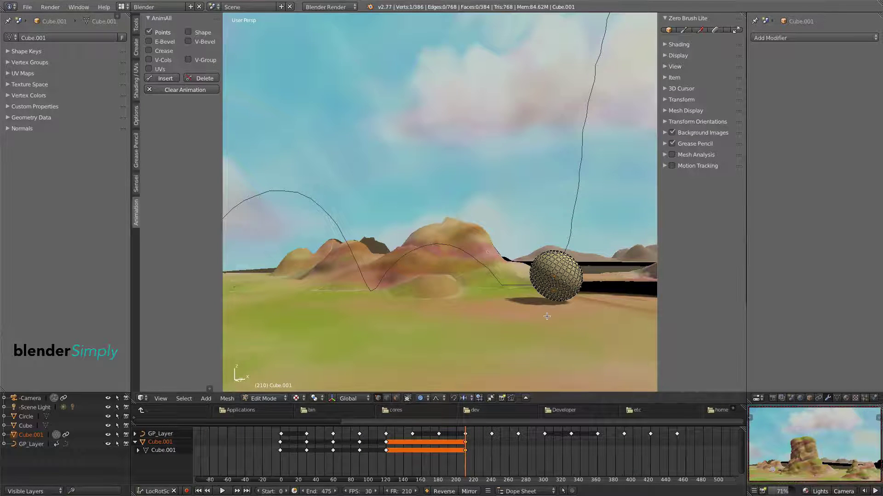
- Duplicate the ball's last mesh keyframe to frame 271 at the top of the high jump and to frame 300 on the rock
scroll(547, 316, down, 5)
middle_drag(545, 337, 490, 354)
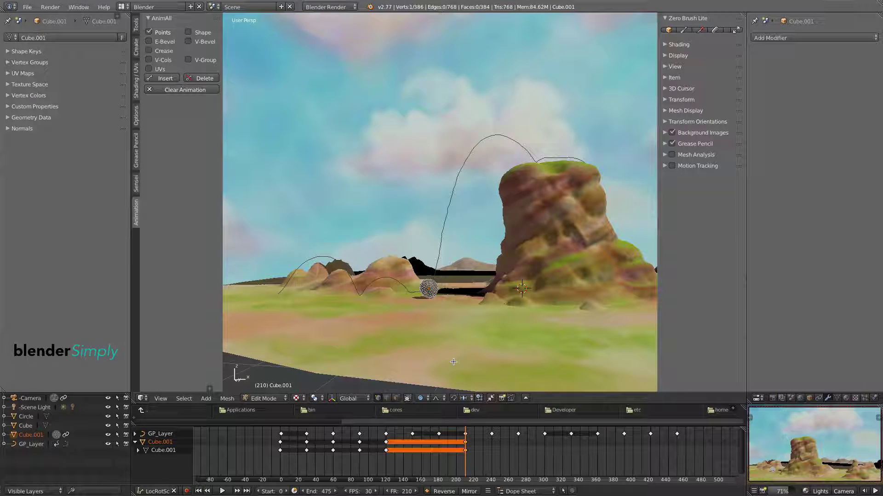
key(alt+a)
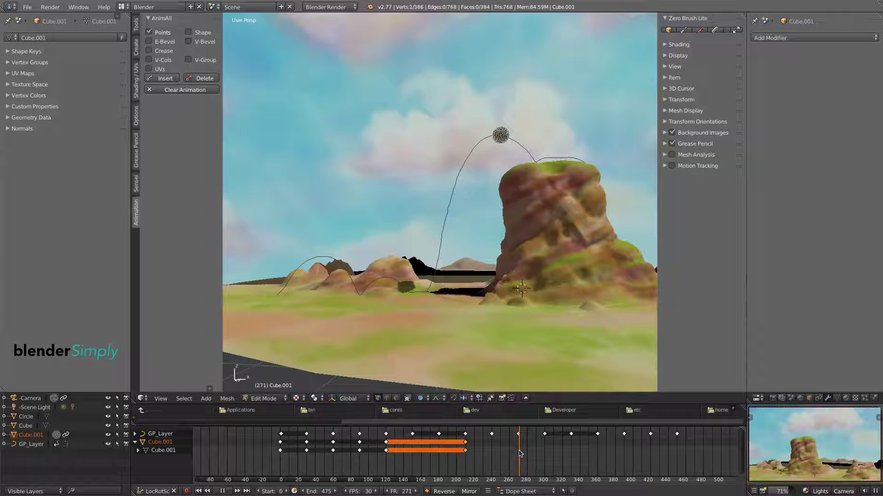
key(shift+d)
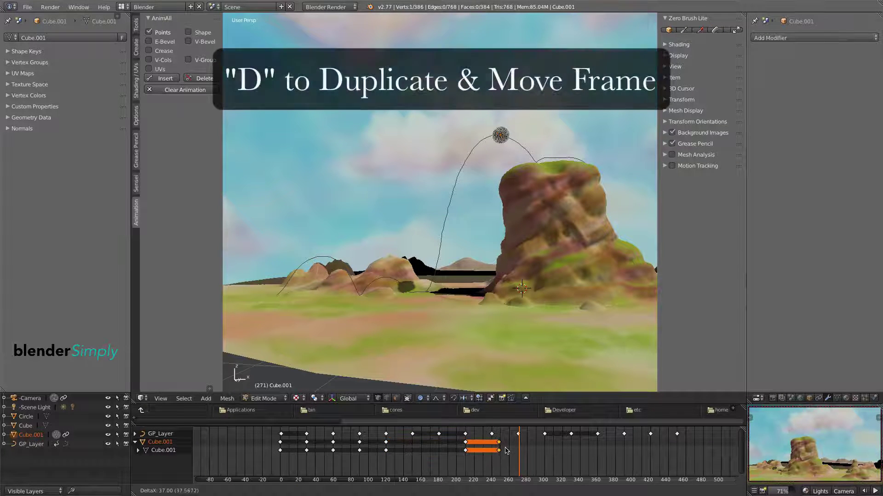
click(526, 450)
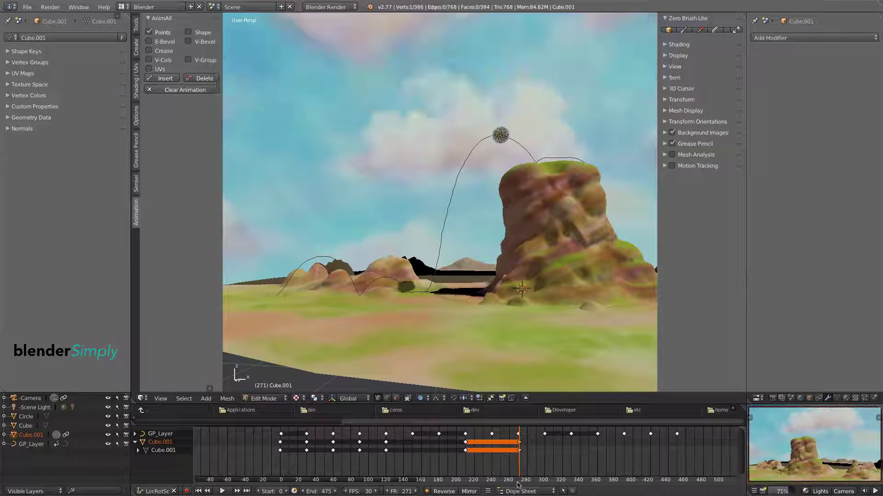
drag(521, 469, 545, 472)
key(shift+d)
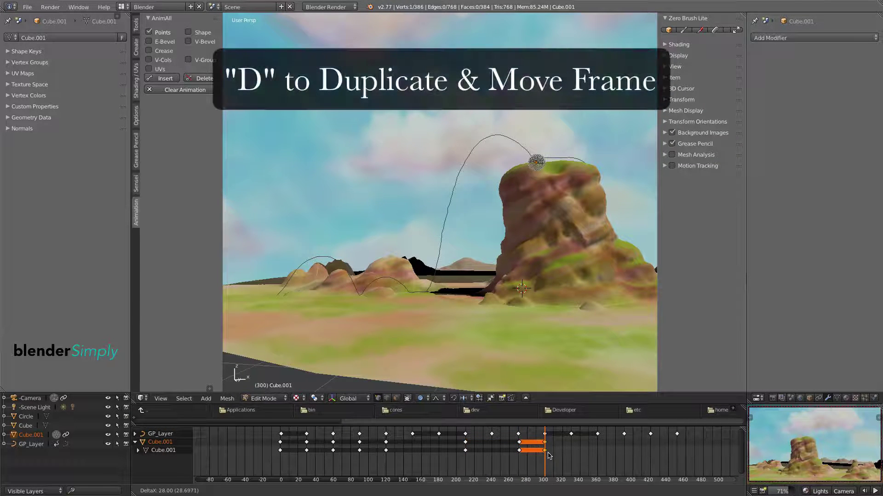
click(560, 451)
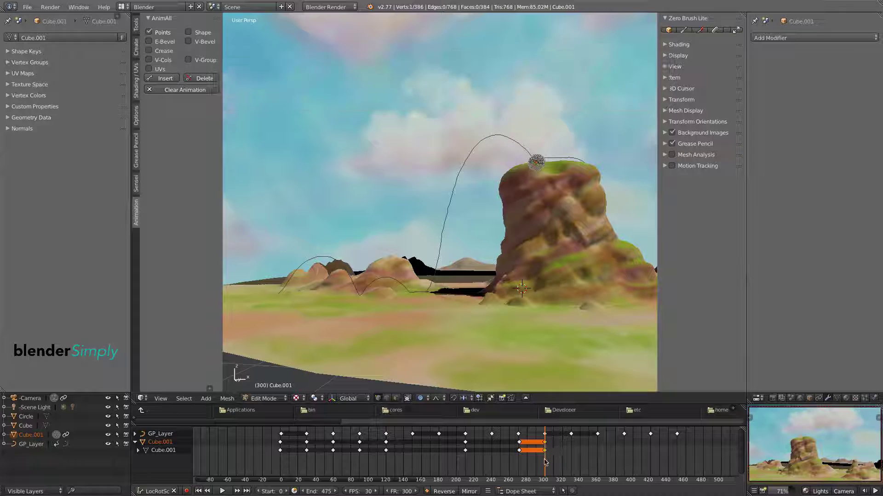
- Review the ball's motion across the top of the rock after frame 300, and return to frame 0
key(alt+a)
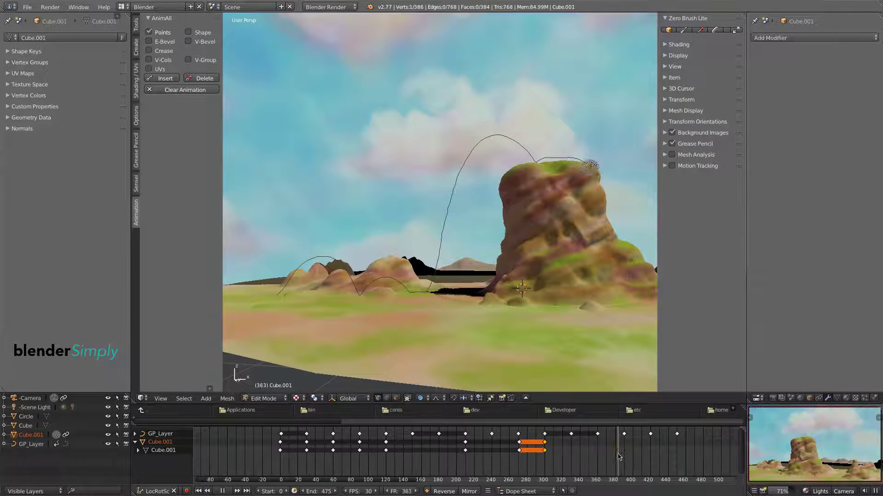
drag(618, 457, 599, 462)
middle_drag(563, 371, 542, 377)
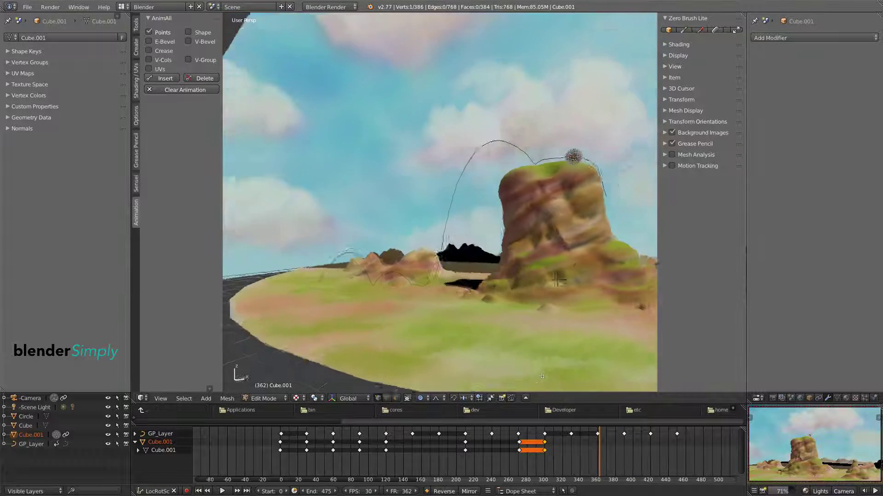
drag(599, 460, 281, 435)
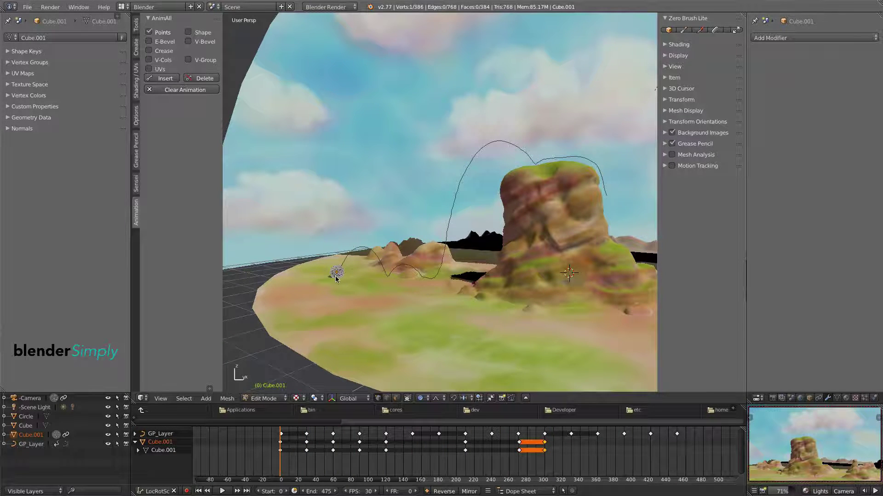
scroll(335, 275, up, 5)
scroll(415, 272, up, 2)
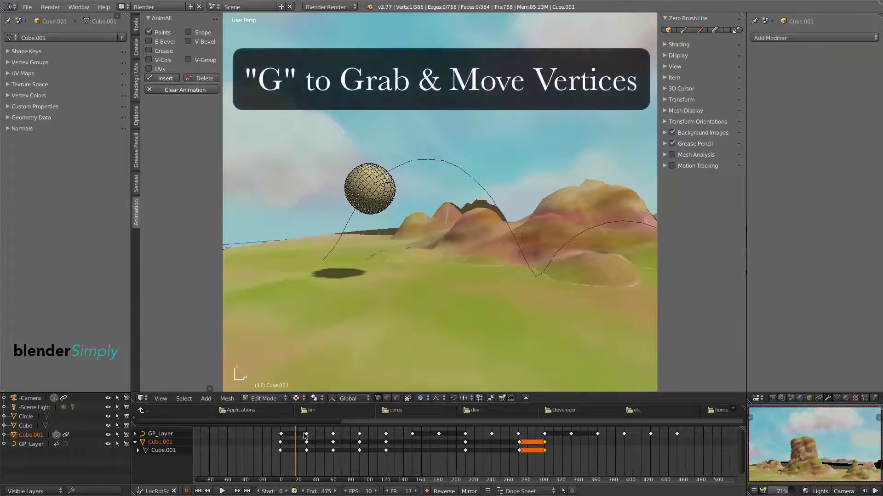
- At frame 17, pull the ball's lower vertex about 0.16 down along the path with a proportional size of 0.42
key(alt+a)
key(g)
scroll(356, 207, up, 5)
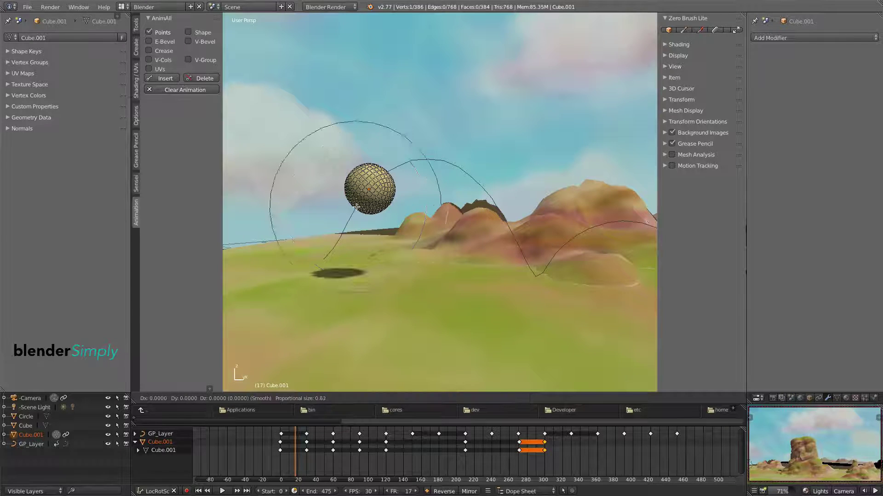
mouse_move(344, 221)
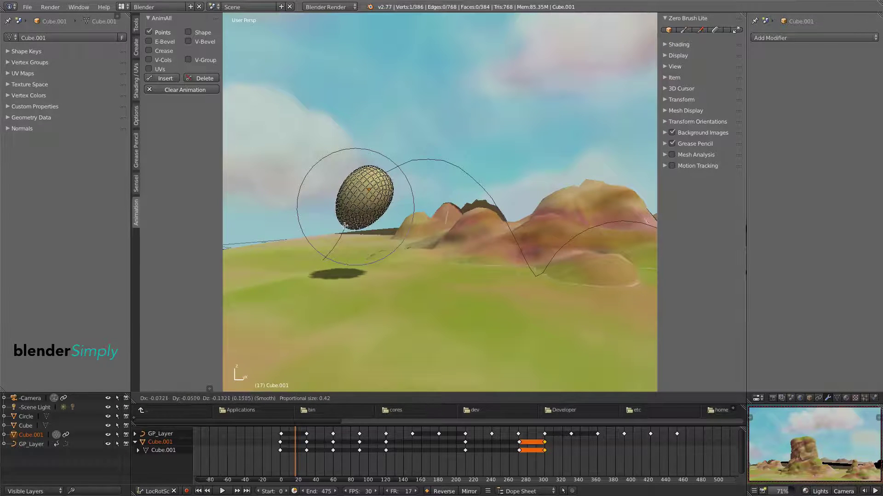
click(345, 226)
- Push vertices on the ball's sides inward with proportional editing to narrow the stretched shape at frame 17
key(g)
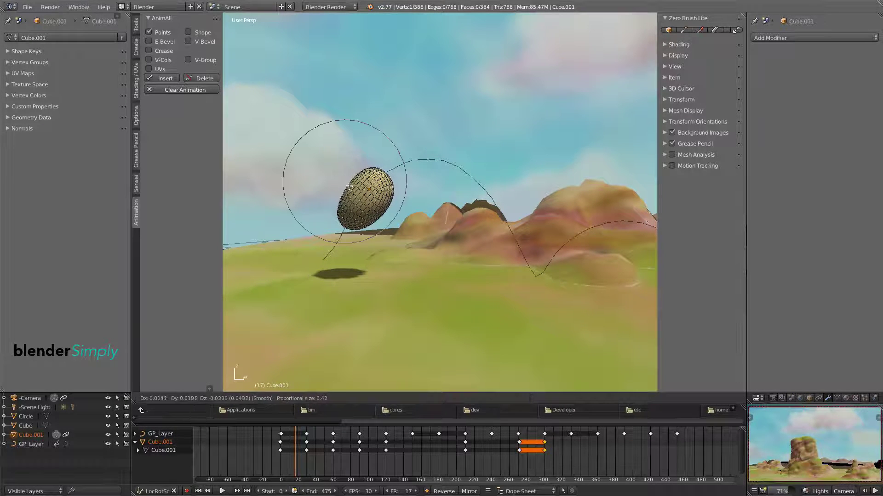
click(348, 190)
key(g)
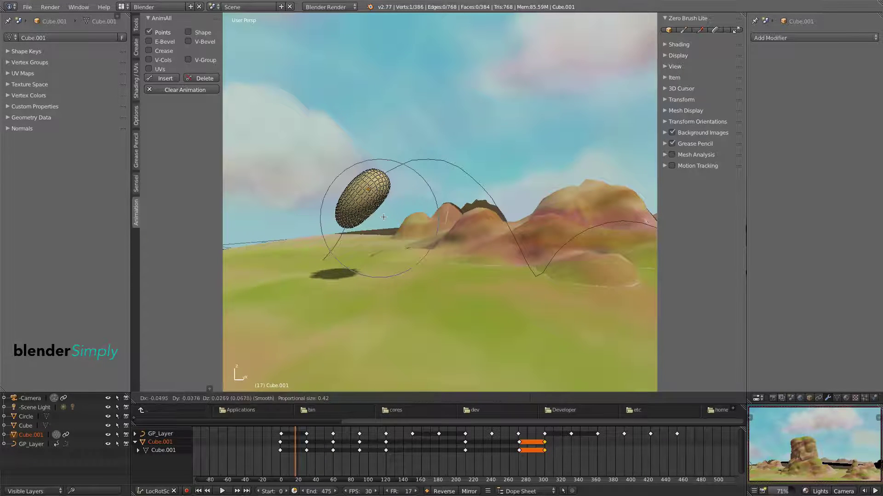
click(352, 213)
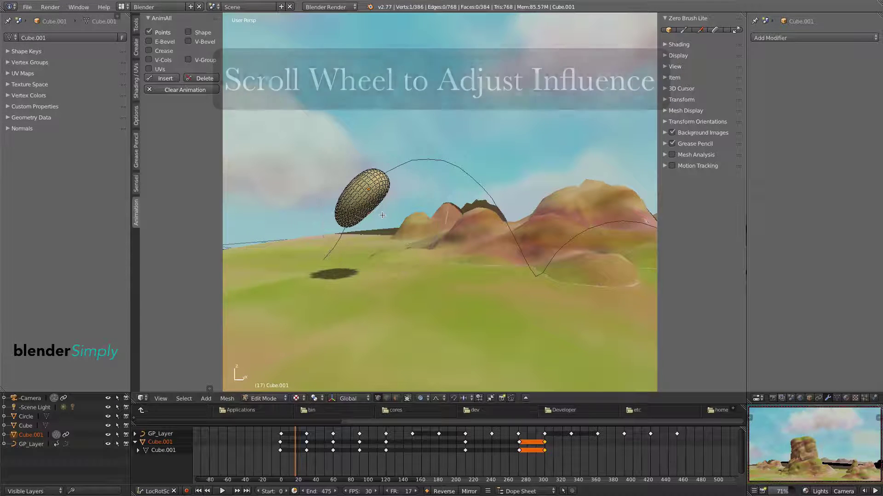
key(g)
scroll(338, 207, up, 4)
click(343, 208)
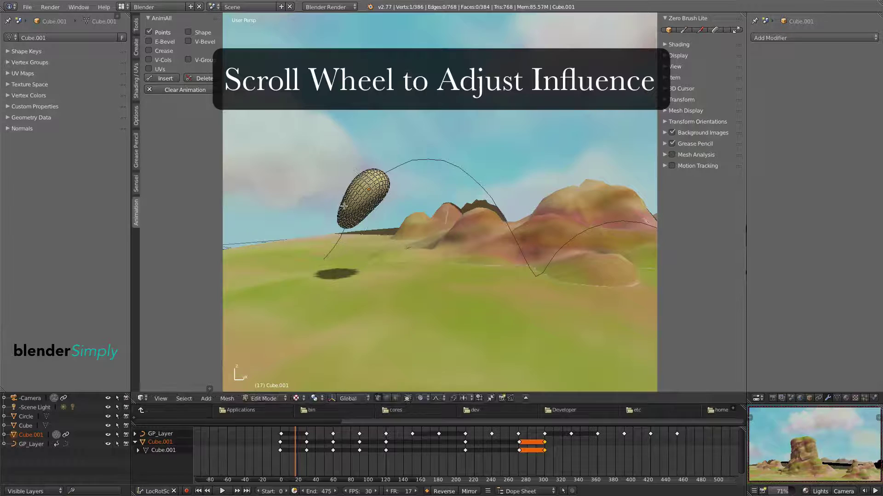
- Refine the lower tip of the stretched ball and insert an AnimAll Points keyframe at frame 17
key(g)
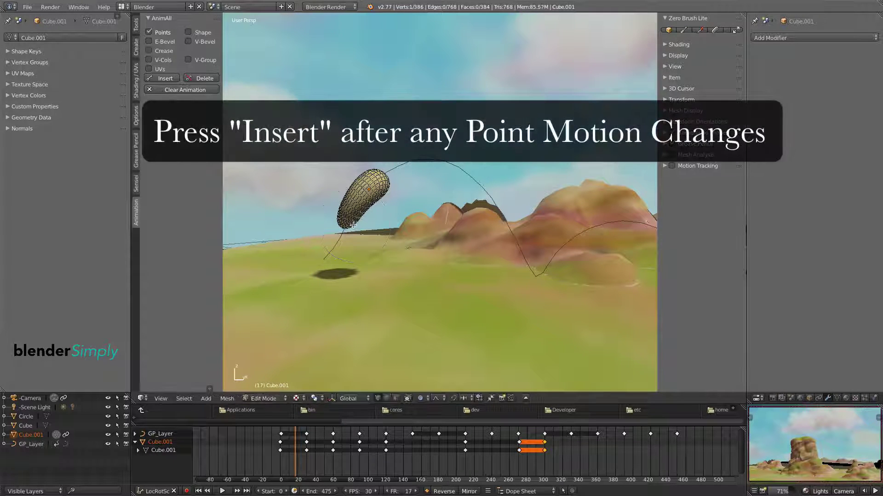
click(350, 224)
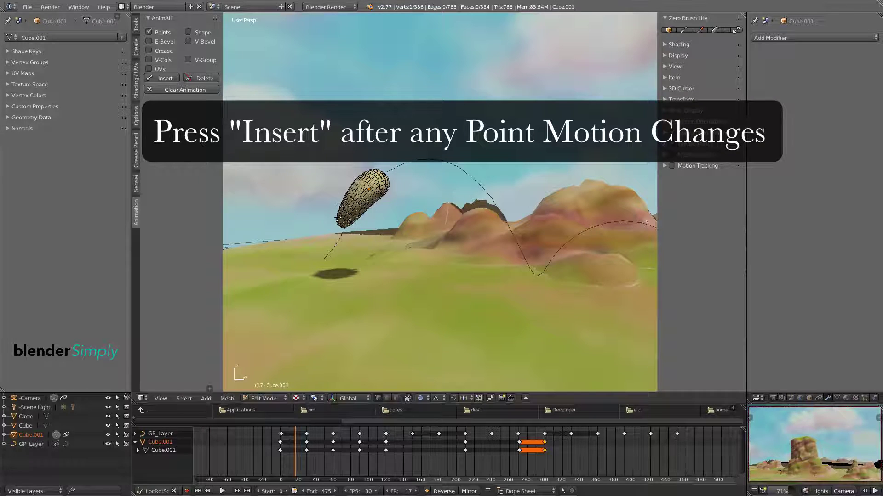
key(g)
click(386, 234)
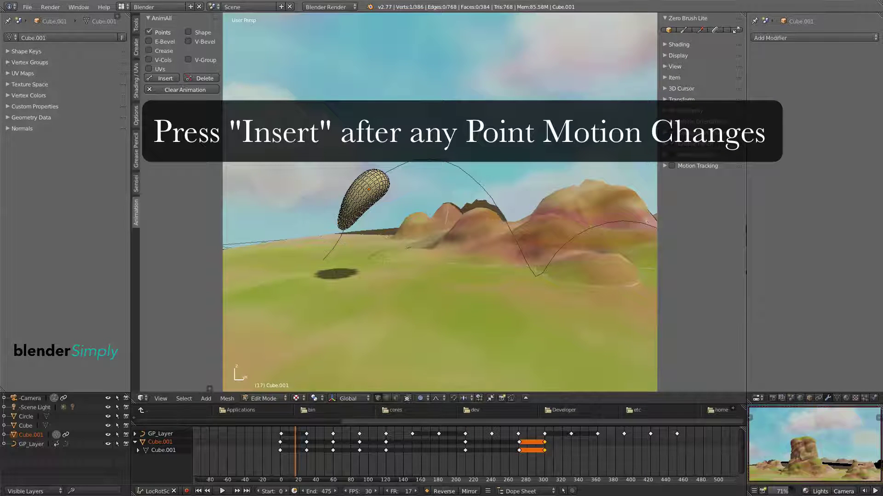
click(165, 80)
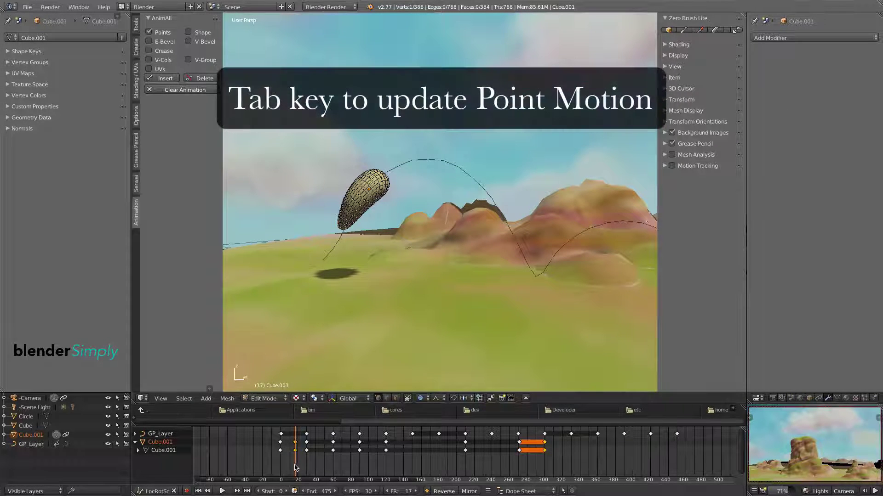
- Switch to Object Mode and check the ball's stretch between frames 0 and 17
drag(296, 464, 266, 473)
key(Tab)
right_click(280, 461)
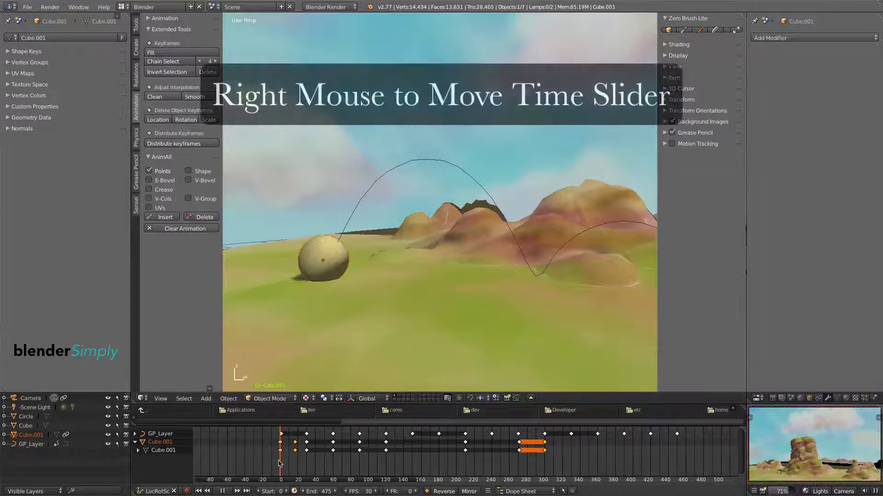
mouse_move(282, 466)
right_down()
mouse_move(305, 469)
mouse_move(261, 483)
mouse_move(304, 475)
mouse_move(287, 473)
mouse_move(296, 470)
right_up()
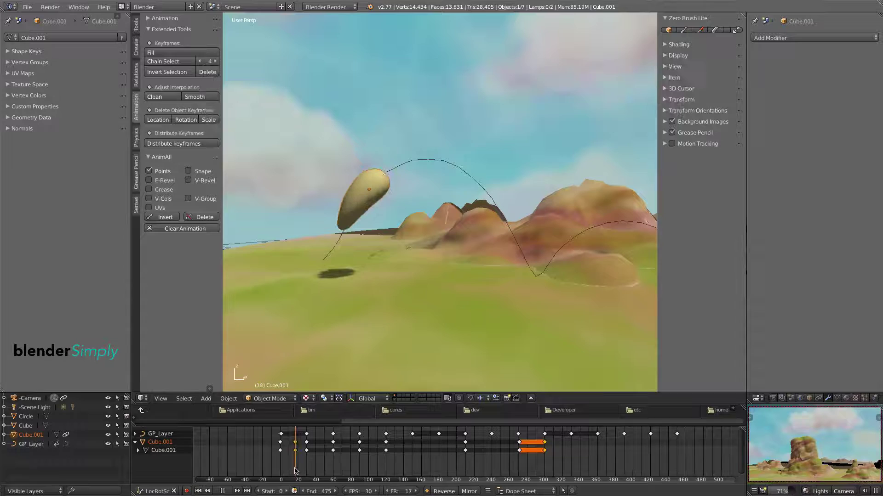
- Adjust a vertex of the stretched ball in Edit Mode at frame 17 and return to Object Mode
key(Tab)
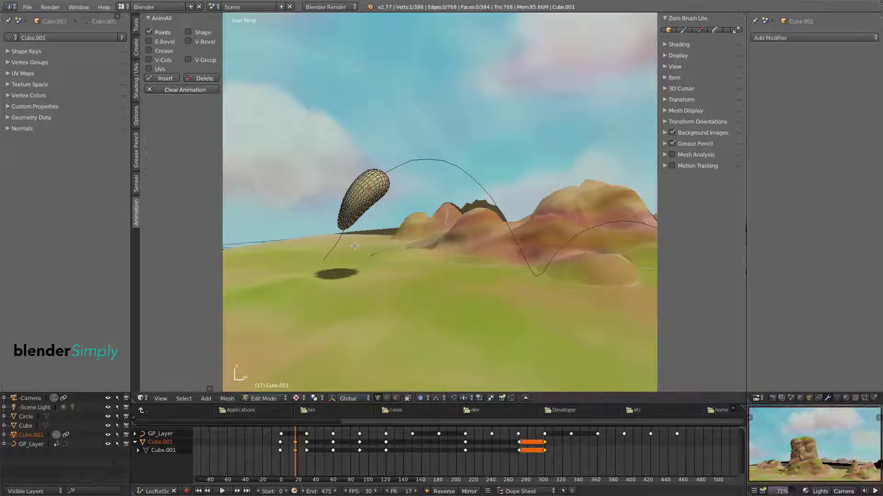
key(g)
click(378, 203)
key(Tab)
- Select only the stretched-shape keyframe at frame 17 and duplicate it to frames 48 and 73
drag(292, 470, 320, 446)
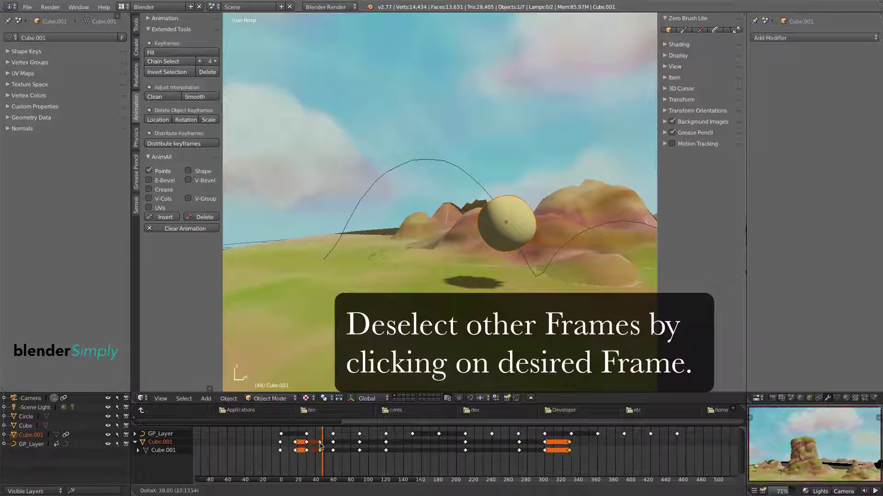
right_click(323, 446)
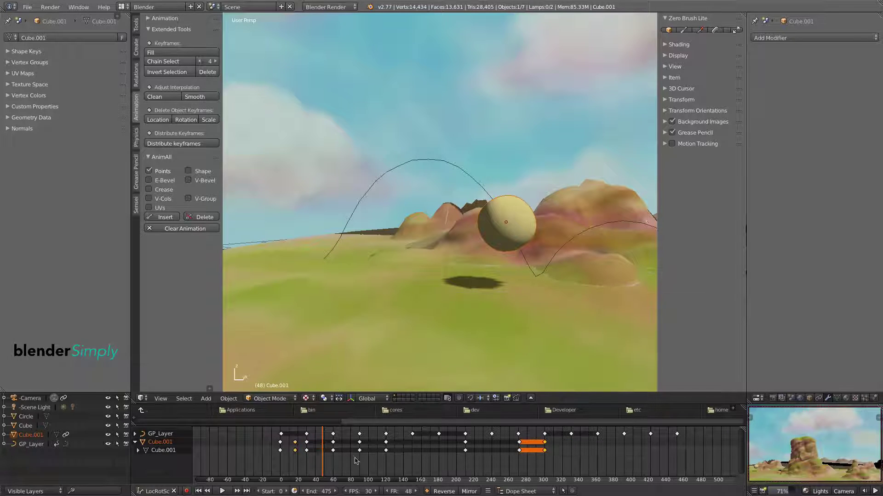
click(294, 452)
key(shift+d)
click(335, 462)
key(alt+a)
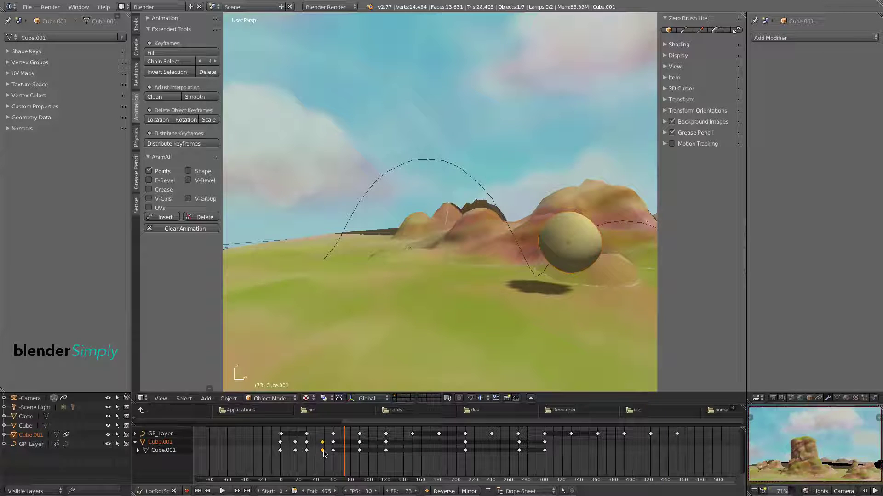
drag(324, 454, 346, 456)
- Duplicate the stretched-shape keyframe to about frame 112, on the ball's second descent
key(alt+a)
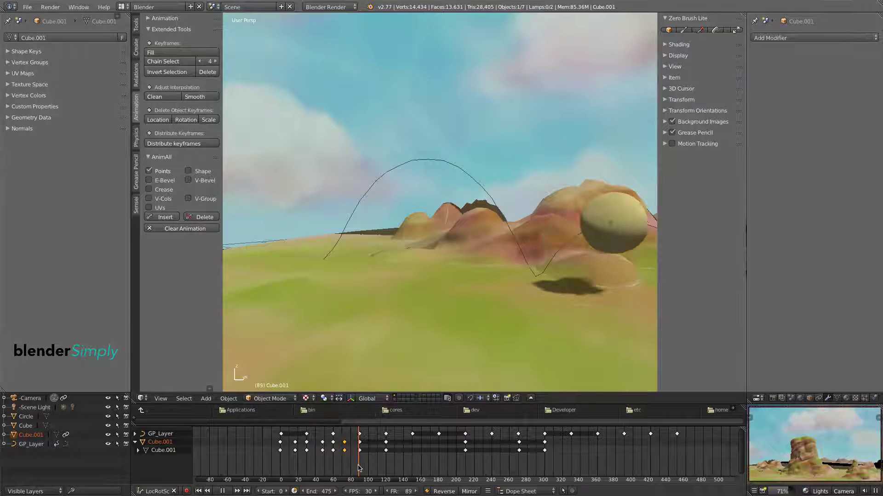
shift+middle_drag(491, 329, 347, 320)
middle_drag(347, 320, 397, 327)
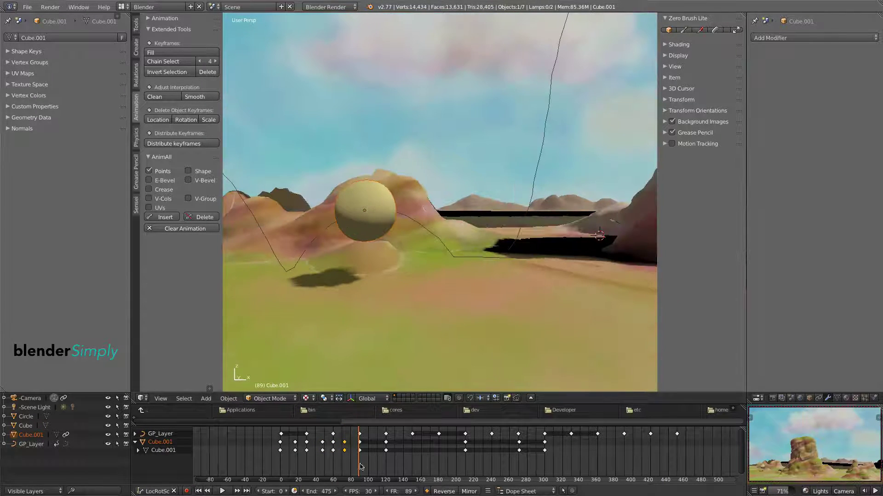
drag(361, 467, 389, 470)
key(d)
click(380, 457)
- Bulge the ball's upper right and pull in its upper left in Edit Mode at frame 125, inserting a point keyframe
key(alt+a)
key(alt+a)
key(Tab)
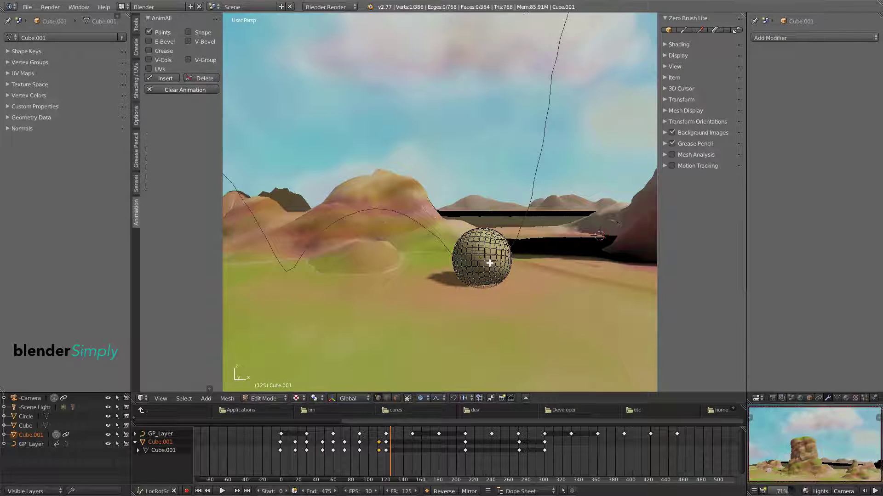
key(g)
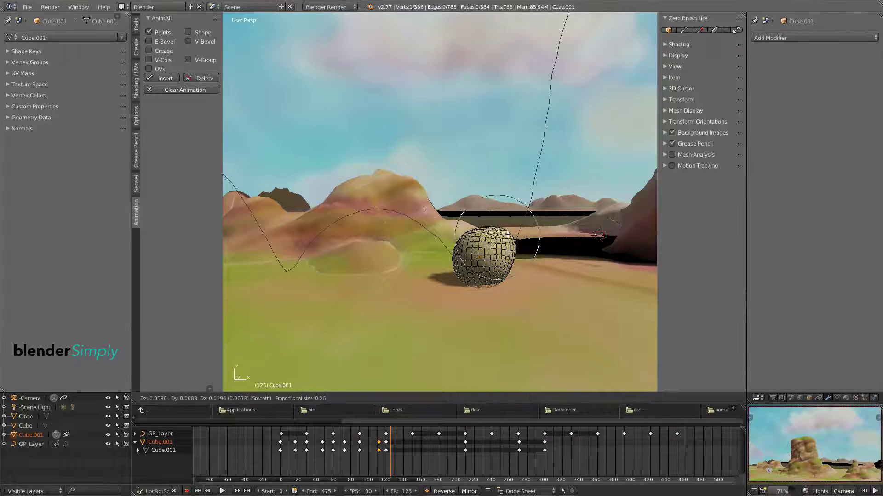
click(508, 235)
key(g)
click(467, 237)
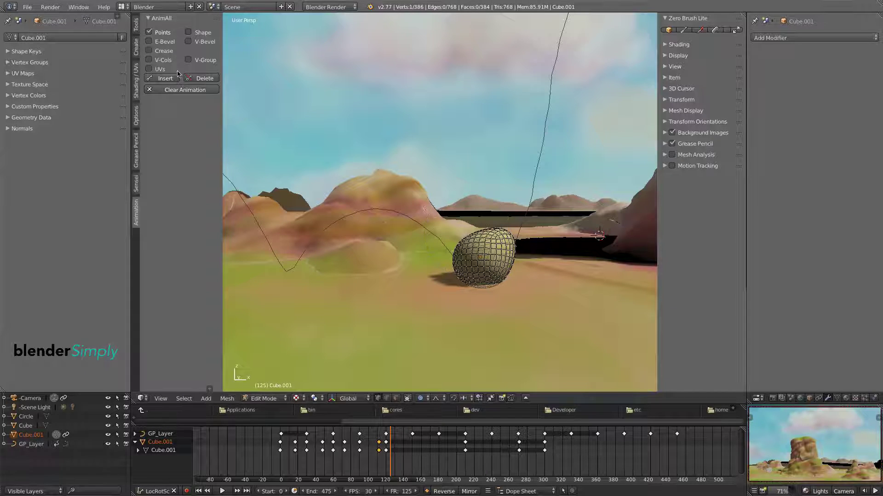
- Press in the ball's upper left at frame 135, insert a point keyframe and return to Object Mode
key(alt+a)
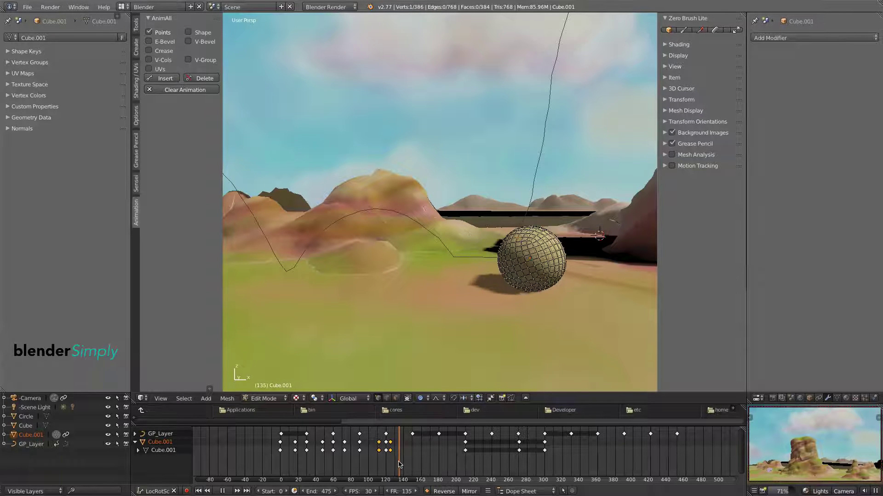
key(alt+a)
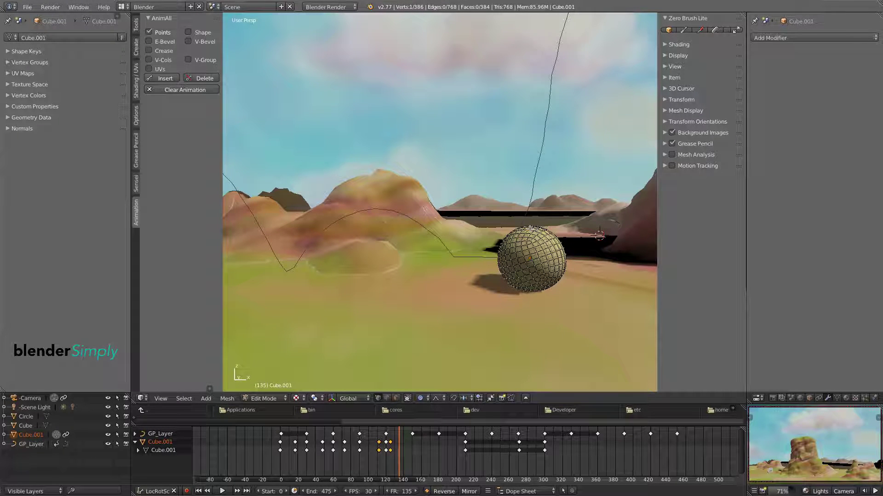
key(g)
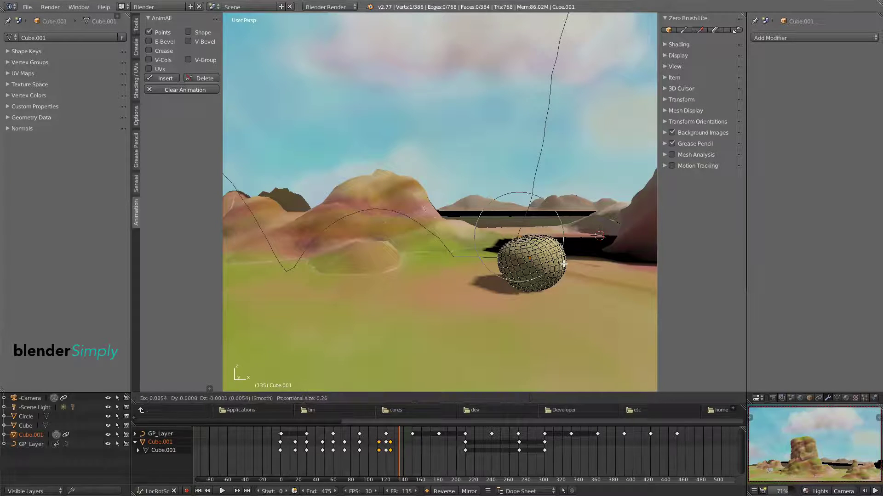
click(563, 280)
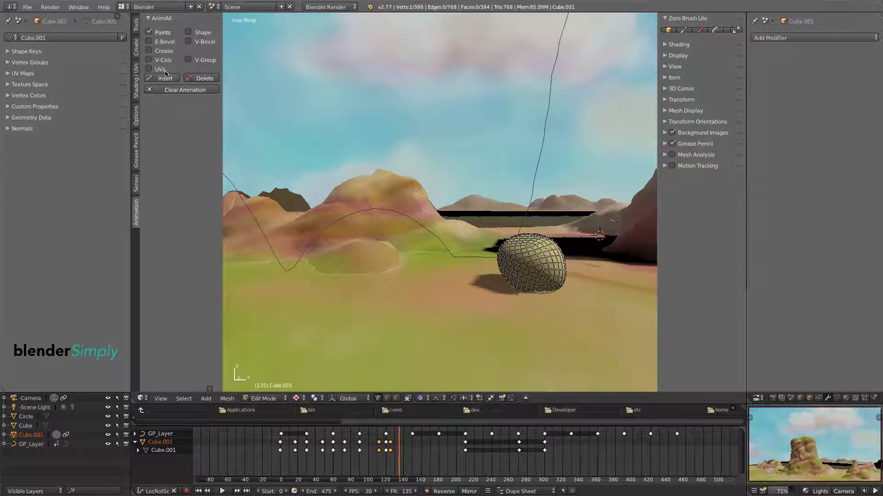
key(Tab)
- Pull out the ball's left side and flatten its top in Edit Mode at frame 191, inserting a point keyframe
mouse_move(399, 462)
mouse_down()
mouse_move(371, 462)
mouse_move(413, 474)
mouse_up()
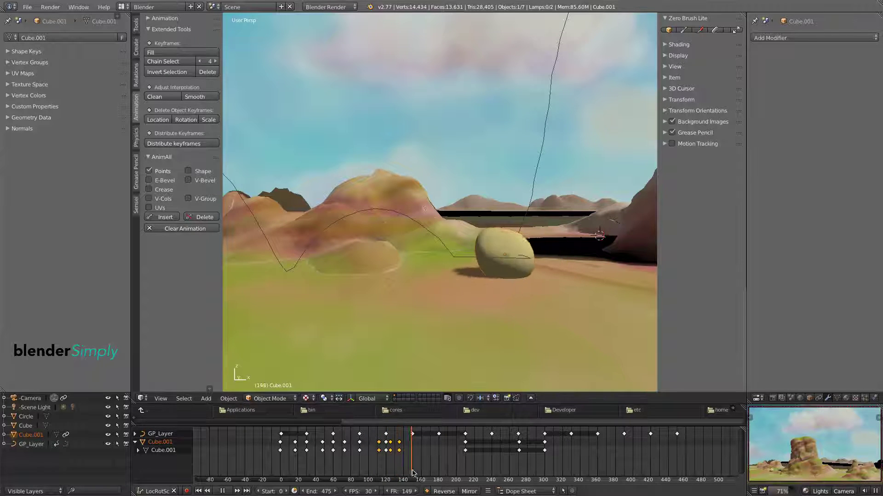
mouse_move(465, 469)
mouse_down()
mouse_move(421, 474)
mouse_move(449, 477)
mouse_up()
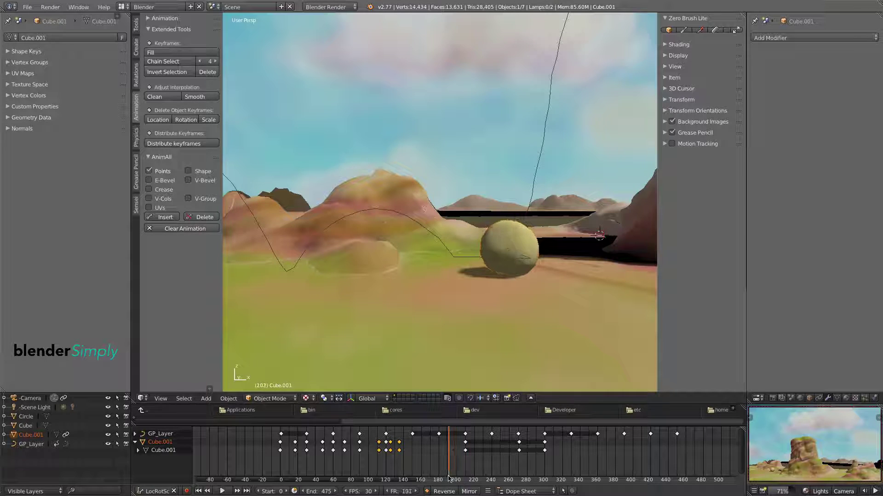
key(Tab)
key(g)
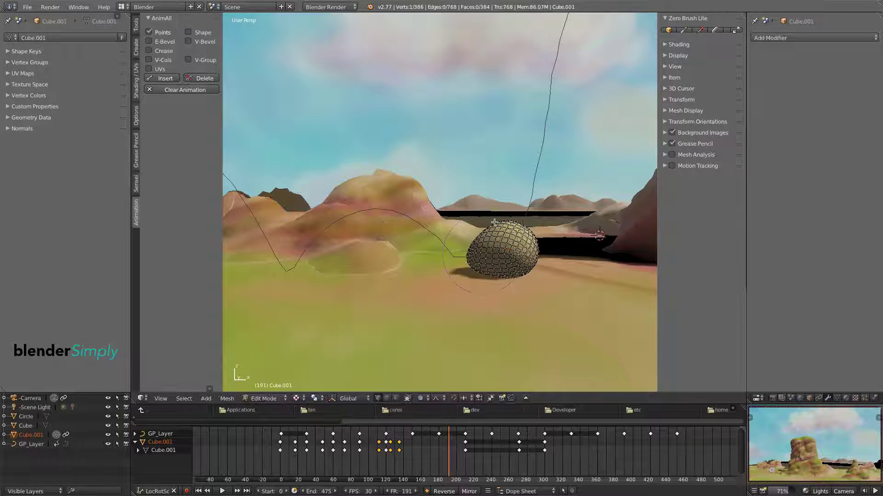
click(493, 235)
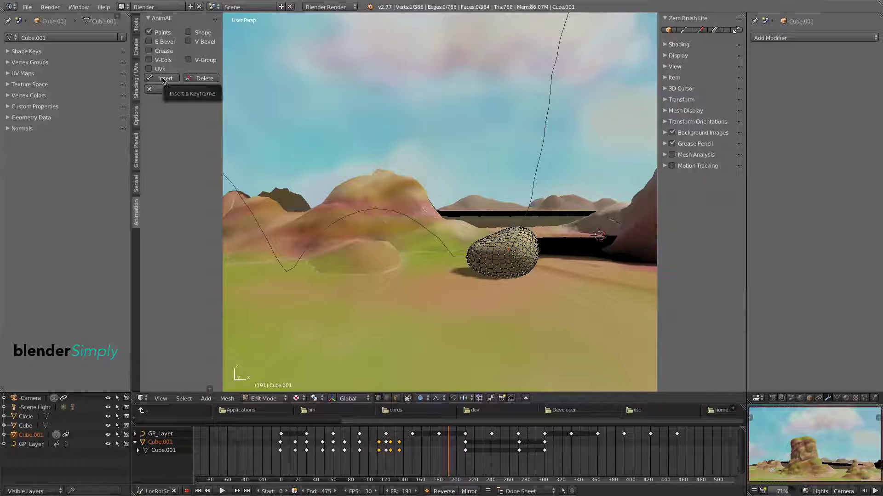
- Round out the ball's flattened upper part in Edit Mode at frame 140 and insert a point keyframe
drag(450, 460, 391, 467)
key(Tab)
key(alt+a)
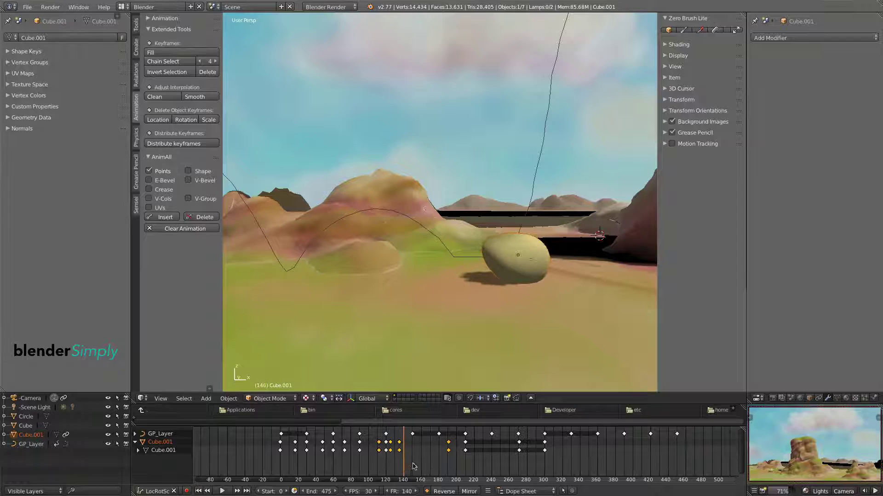
key(Tab)
right_drag(488, 241, 499, 245)
right_drag(521, 236, 534, 228)
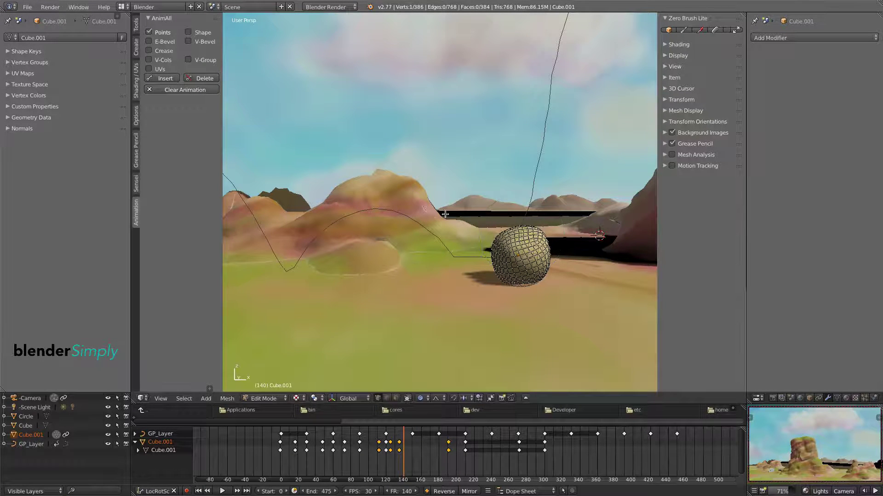
click(174, 79)
key(Tab)
- Stretch and slim the ball along its rising path in Edit Mode at frame 243, using proportional vertex moves
key(alt+a)
click(391, 467)
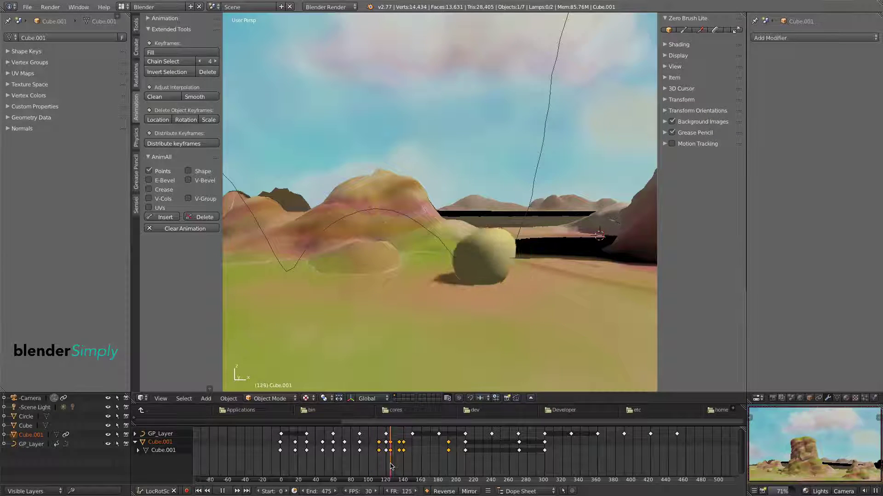
drag(391, 467, 494, 457)
key(alt+a)
scroll(512, 302, down, 5)
key(Tab)
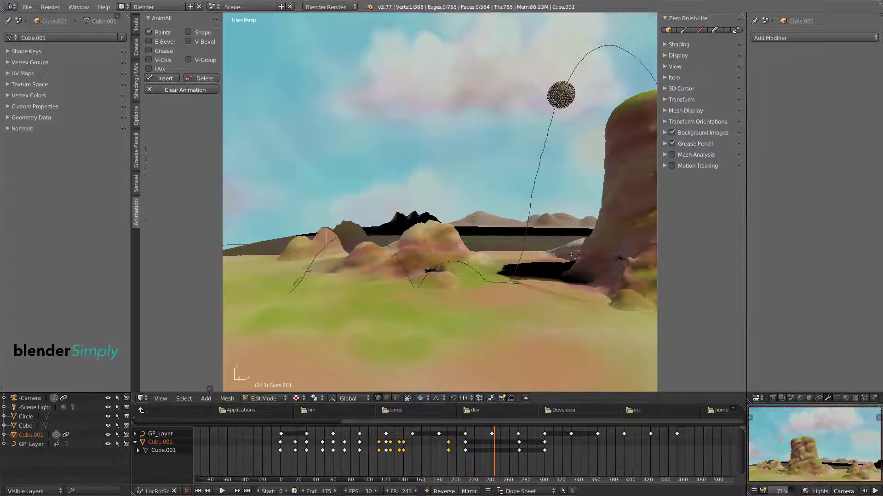
key(g)
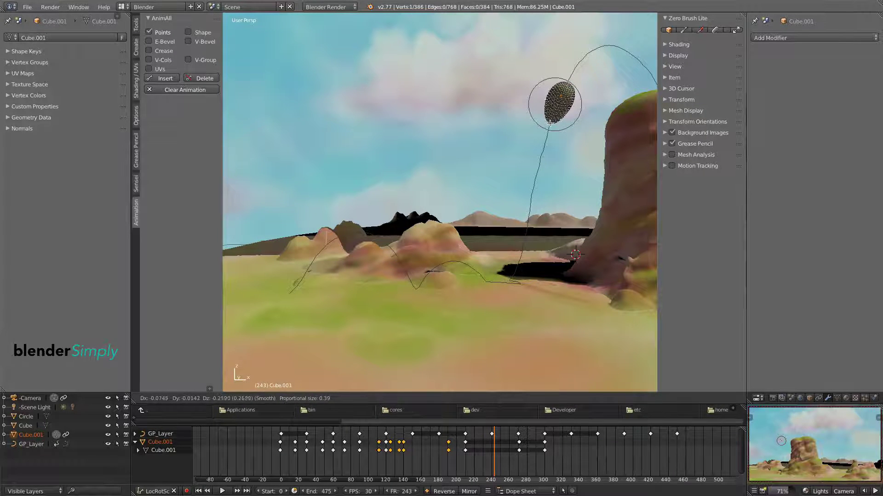
click(549, 127)
key(g)
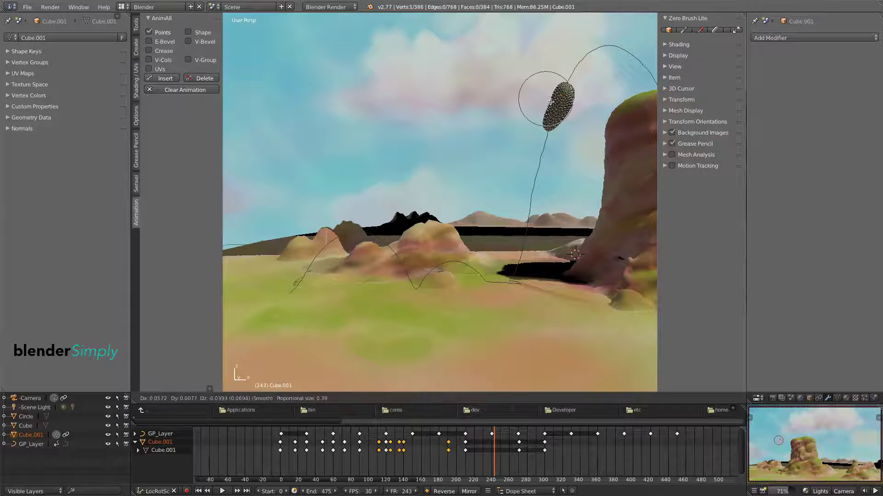
scroll(568, 105, down, 4)
click(568, 105)
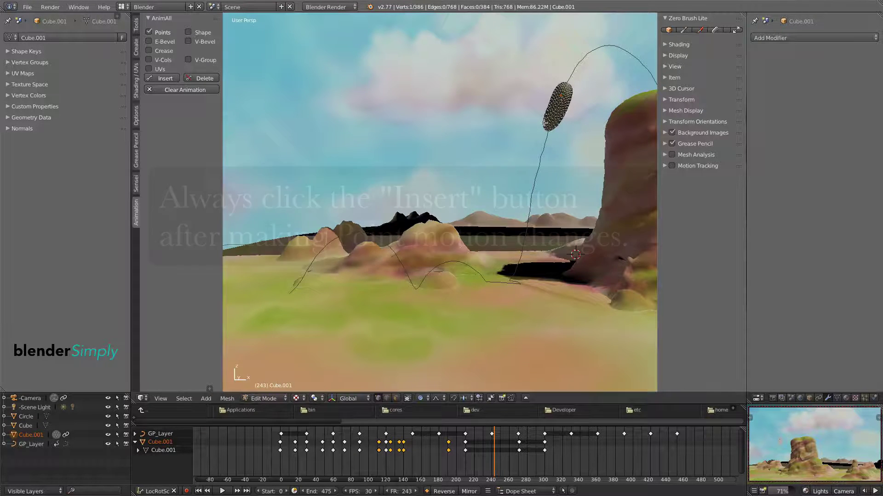
- Taper the lower end of the stretched ball and insert a point keyframe at frame 243
right_click(544, 118)
key(g)
scroll(544, 119, down, 2)
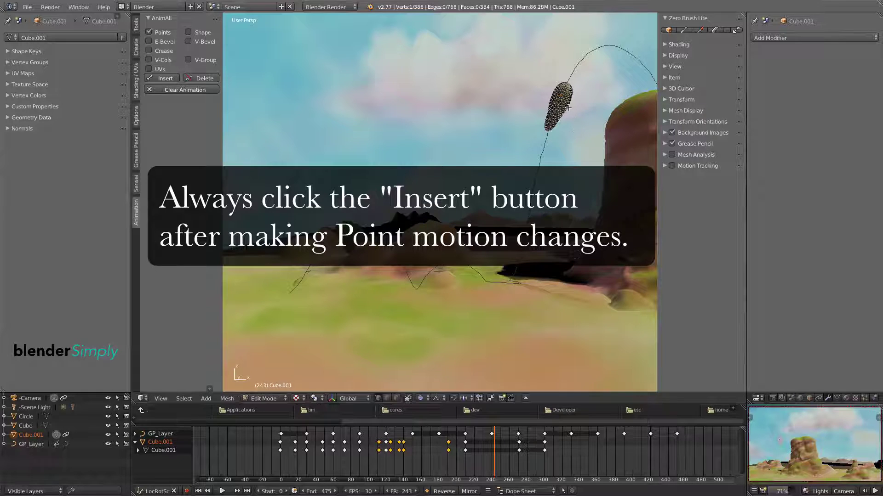
click(559, 121)
click(166, 78)
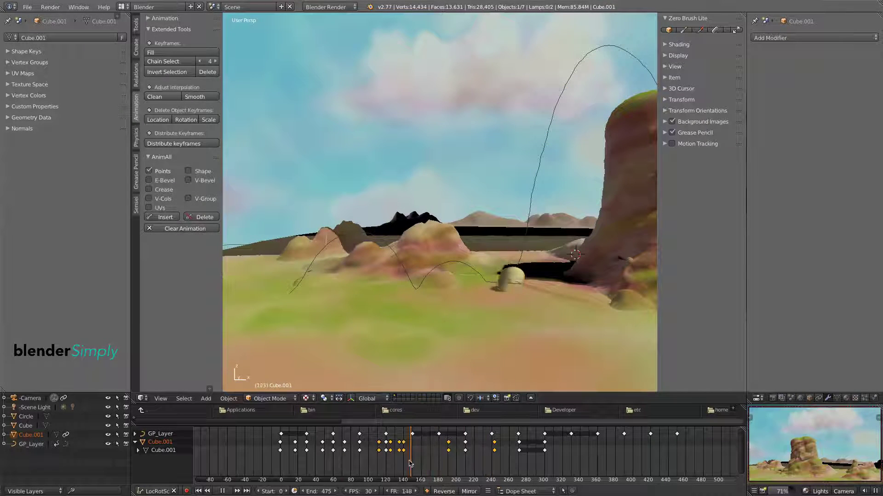
- Check the ball's deformation over its long flight to the rock's top and switch to the camera view
drag(410, 463, 522, 462)
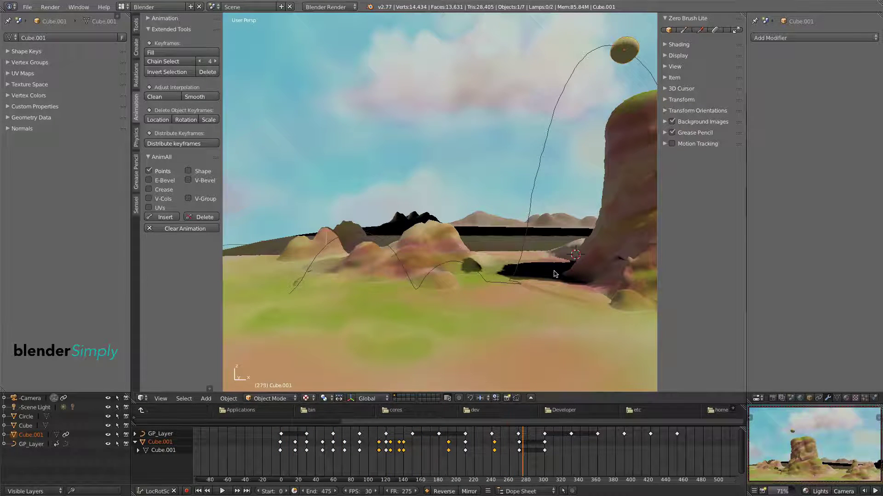
shift+middle_drag(558, 263, 414, 283)
middle_drag(501, 281, 462, 292)
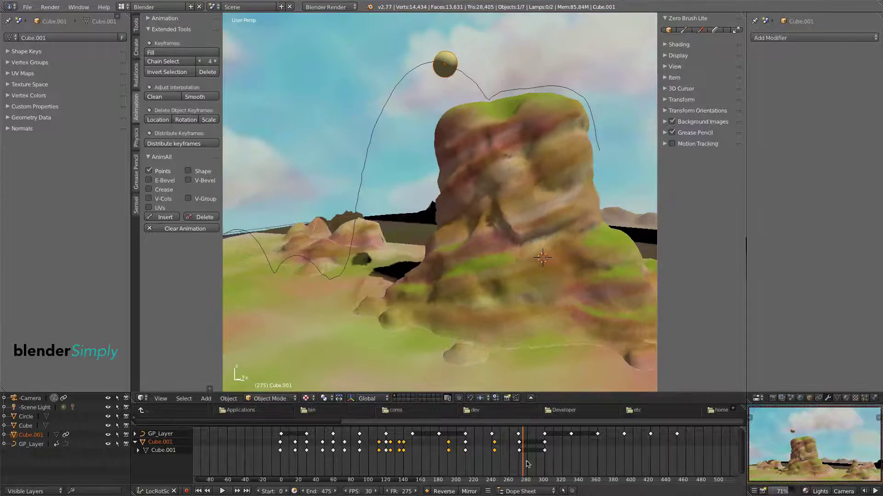
drag(522, 462, 472, 471)
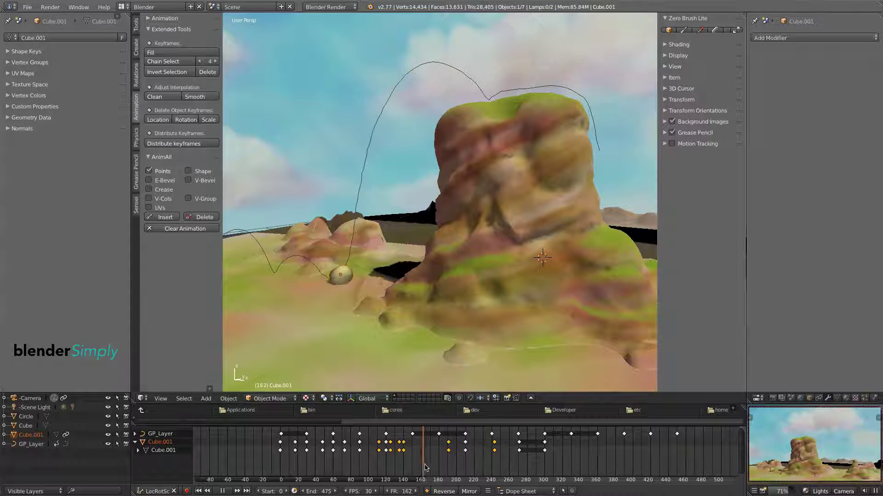
key(alt+a)
key(KP_0)
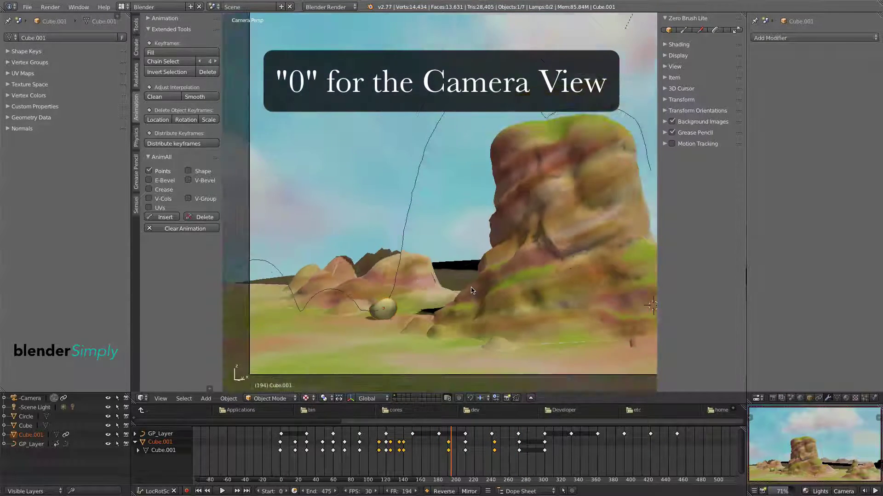
- Align the stretched ball's lower end and side with the motion path at frame 243, returning to Object Mode
drag(387, 466, 493, 455)
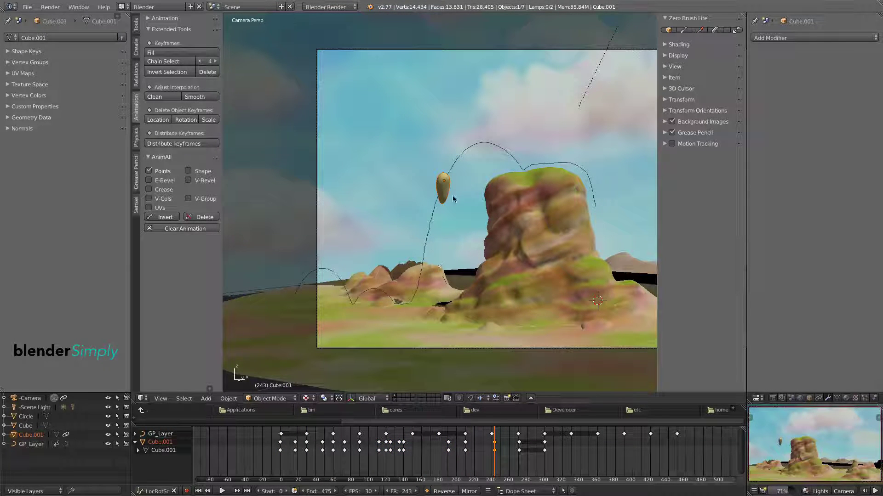
key(Tab)
key(g)
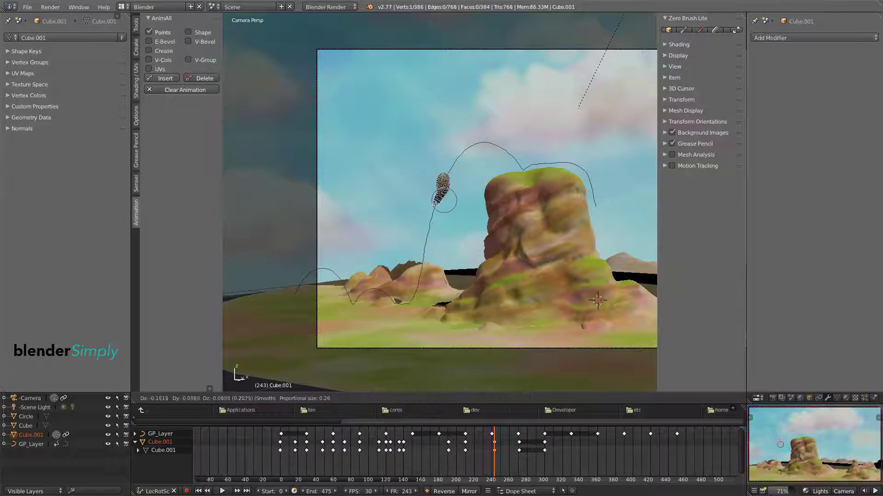
click(435, 191)
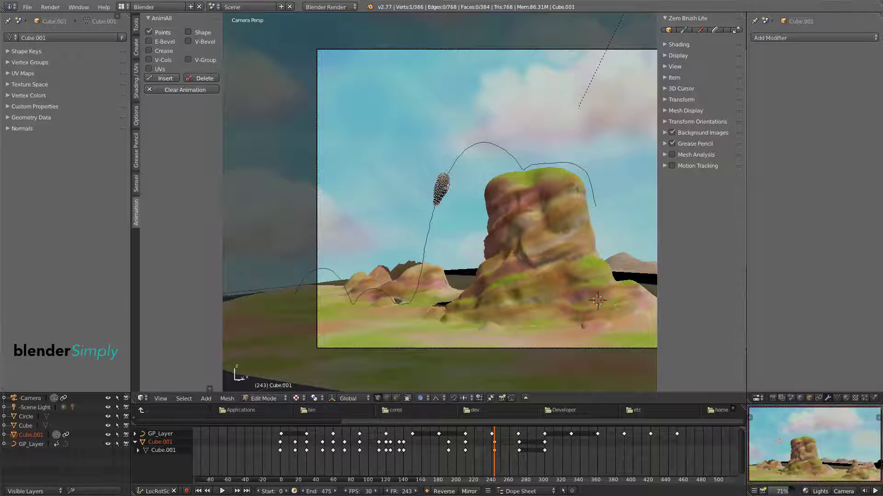
right_click(448, 189)
key(g)
click(443, 200)
key(Tab)
- Elongate the rising ball along its path in Edit Mode at frame 232, insert a point keyframe and return to Object Mode
drag(494, 455, 434, 476)
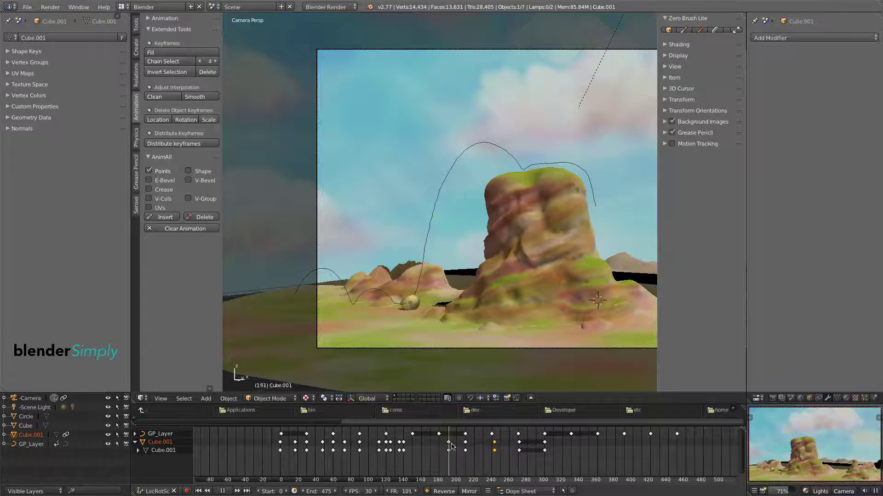
key(alt+a)
key(Tab)
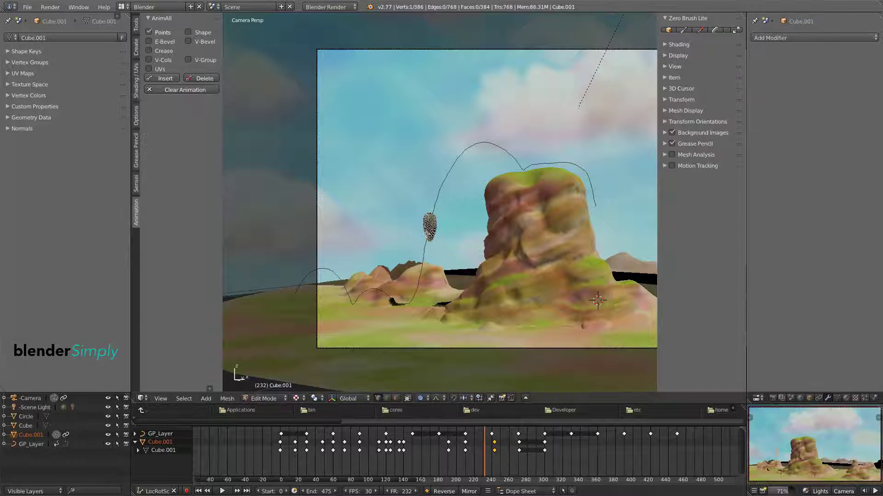
key(g)
click(434, 228)
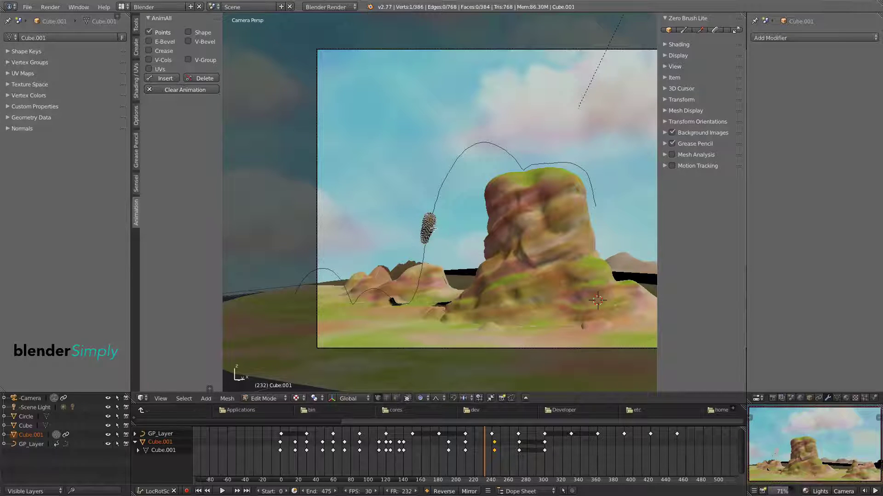
key(g)
click(436, 215)
click(165, 81)
key(Tab)
- Stretch the descending ball along its path at frame 287, insert a point keyframe and scrub to frame 300 in Object Mode
drag(485, 466, 394, 467)
drag(454, 465, 533, 468)
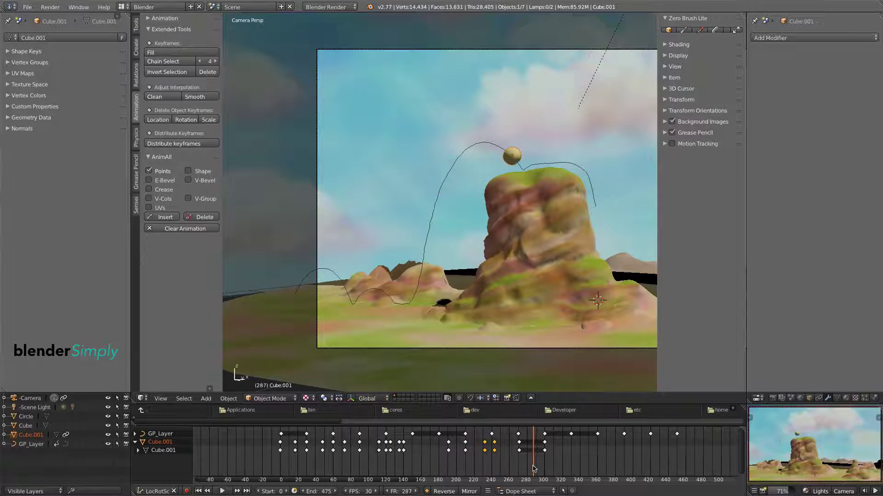
key(alt+a)
key(Tab)
key(g)
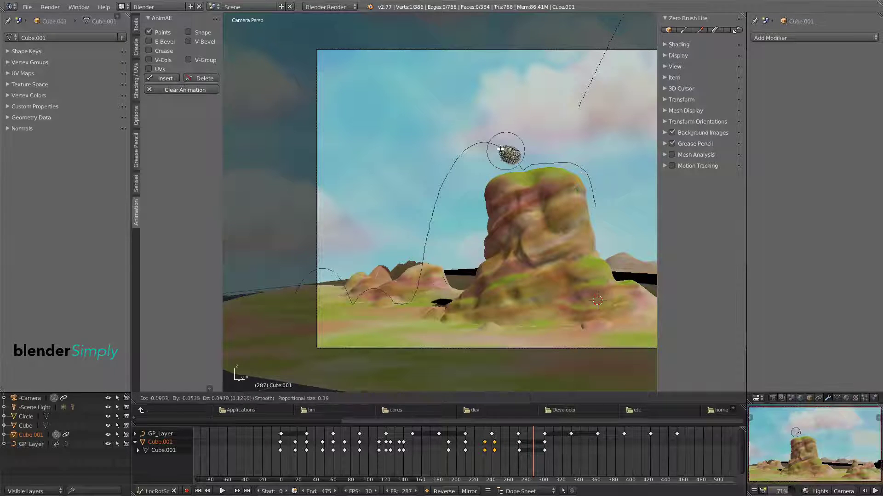
click(493, 144)
key(g)
click(501, 162)
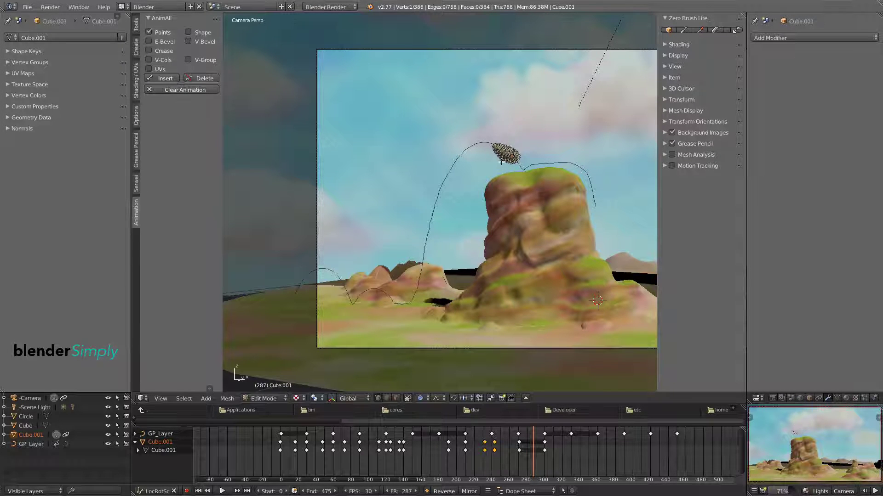
key(g)
click(496, 173)
key(Tab)
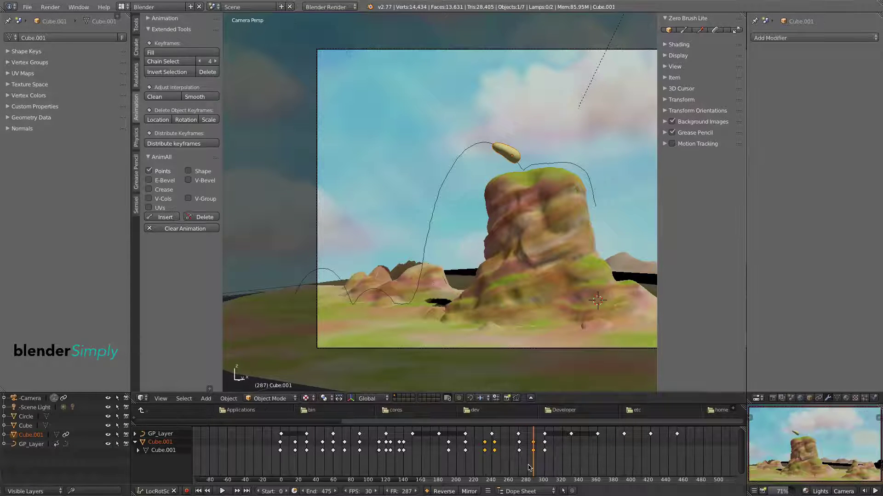
drag(530, 465, 546, 451)
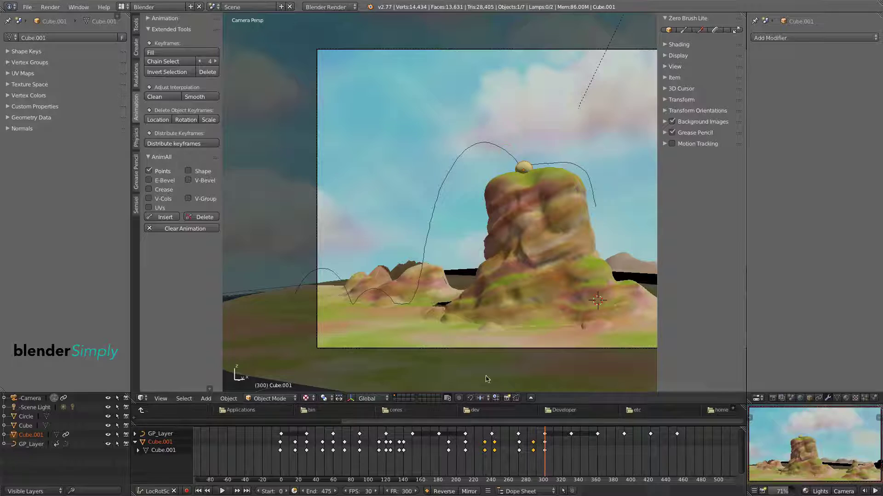
- Squash the ball against the rock's top in Edit Mode at frame 300, insert a point keyframe and return to Object Mode
key(Tab)
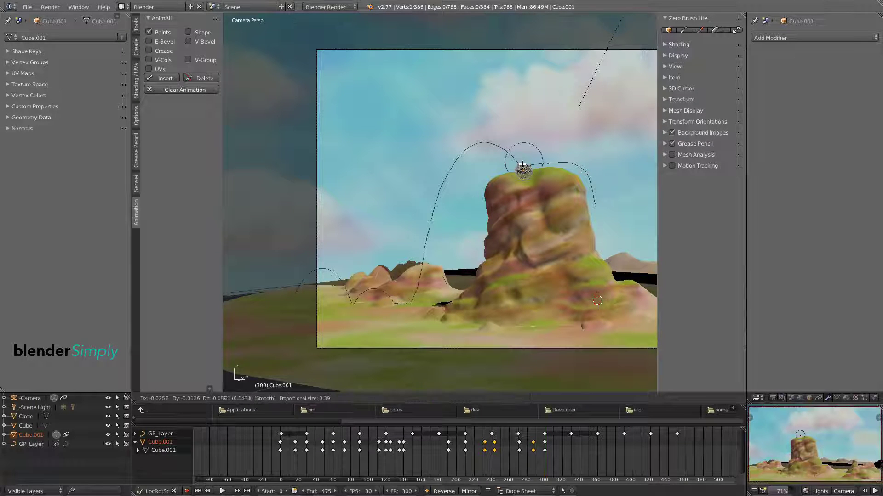
key(g)
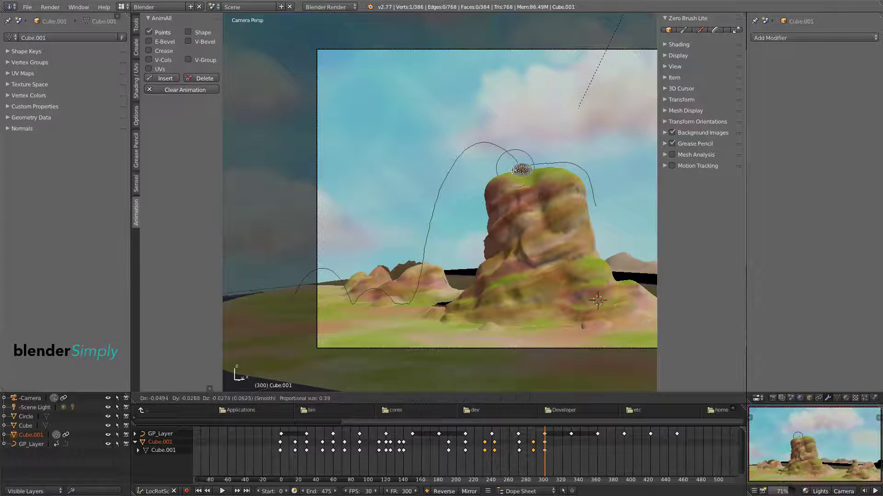
click(532, 170)
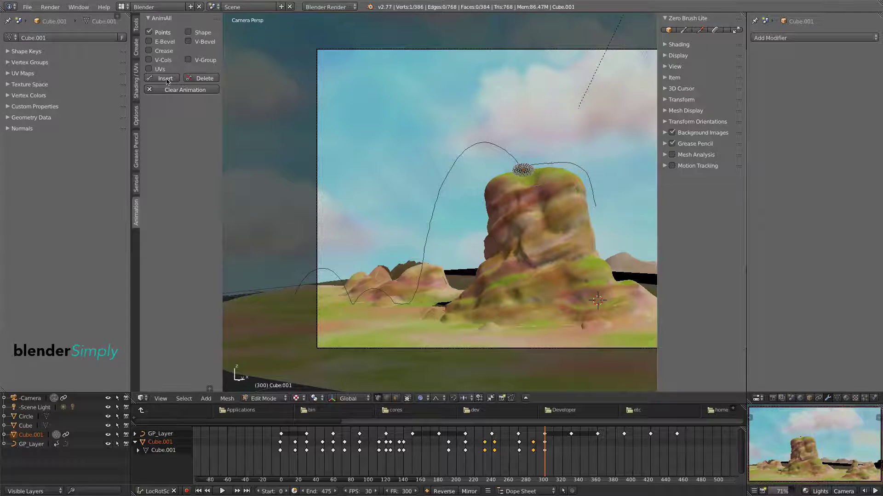
key(Tab)
key(alt+a)
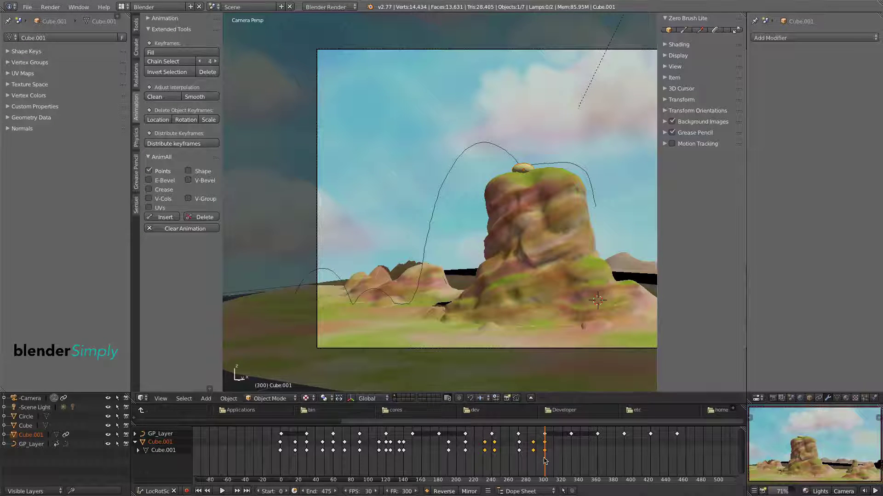
- Box-select the keyframes at frame 300 and move them to about frame 315, scrubbing back to frame 297
drag(544, 468, 540, 468)
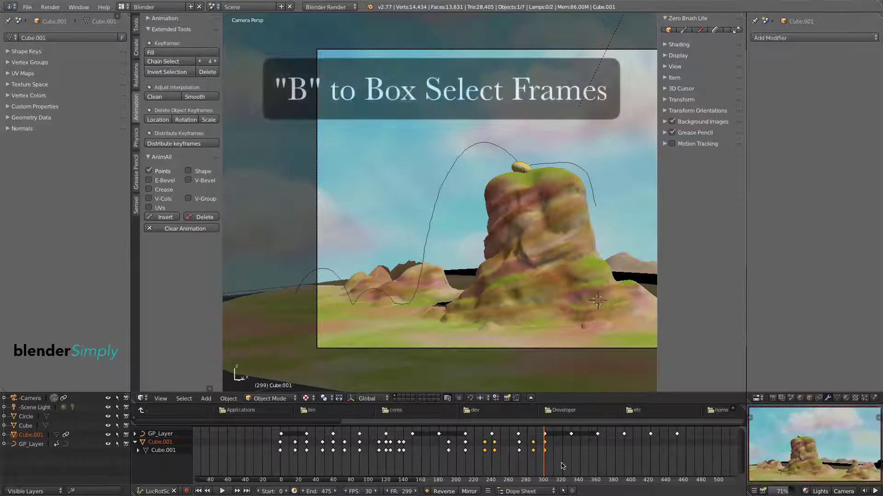
key(b)
drag(551, 462, 542, 447)
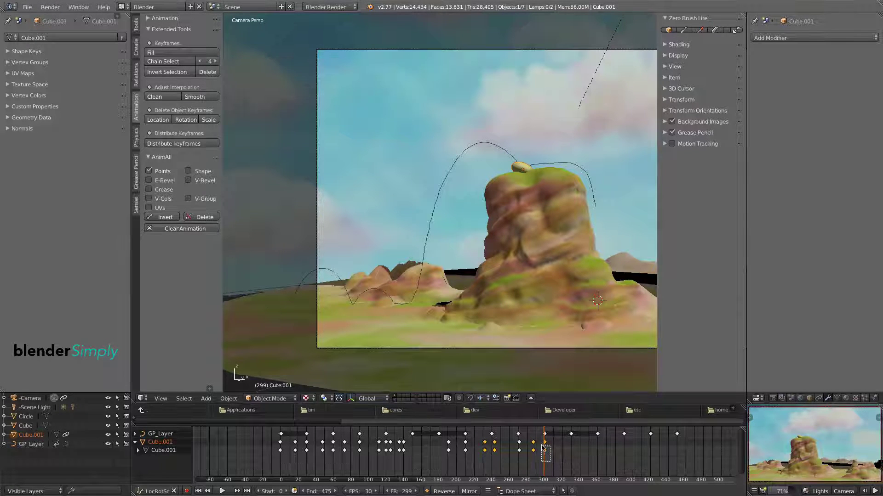
key(g)
click(574, 460)
mouse_move(544, 465)
mouse_down()
mouse_move(526, 470)
mouse_move(542, 480)
mouse_up()
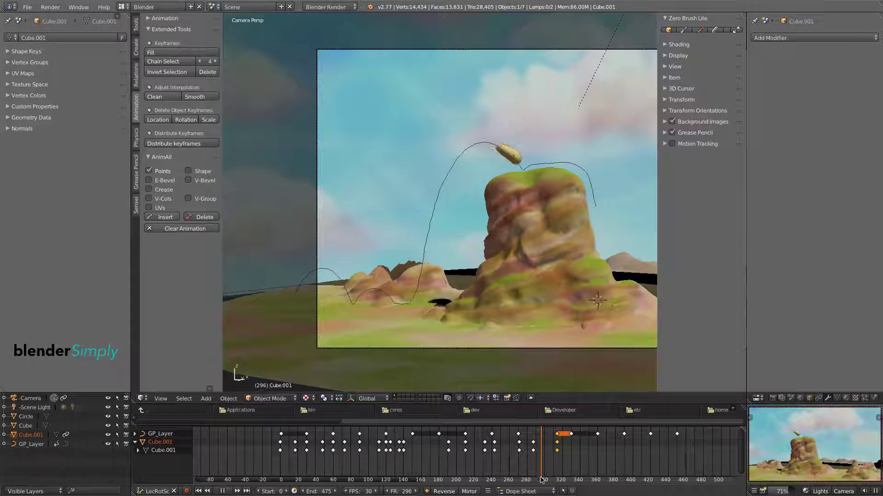
middle_drag(542, 477, 340, 452)
ctrl+scroll(302, 456, left, 4)
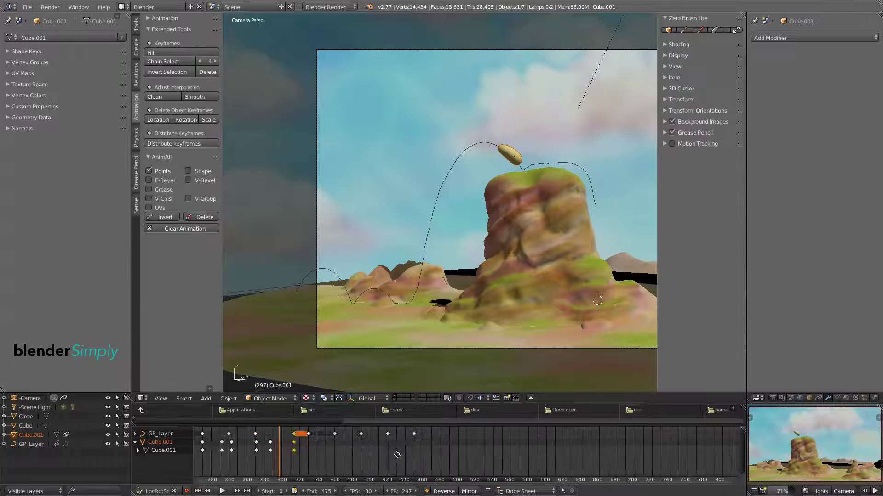
- Place a copy of the GP_Layer keyframe at frame 315 back at about frame 298
mouse_move(465, 461)
mouse_down()
mouse_move(477, 461)
mouse_move(430, 461)
mouse_move(469, 461)
mouse_up()
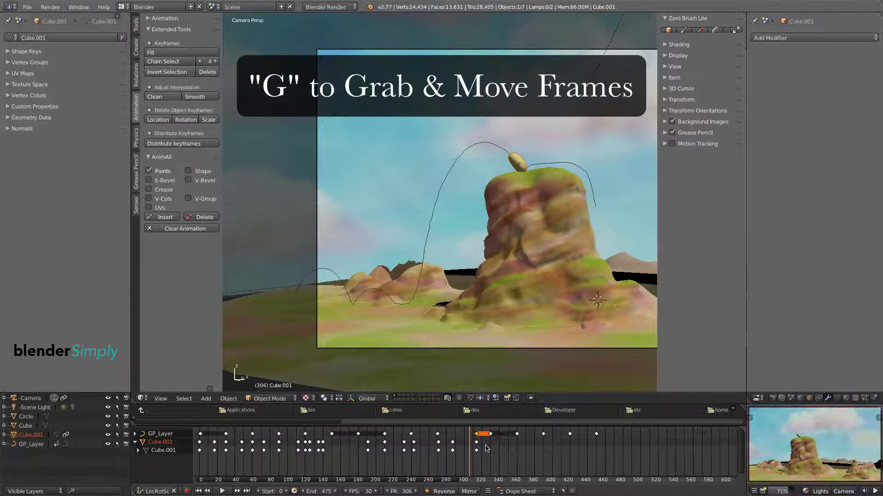
key(g)
click(474, 451)
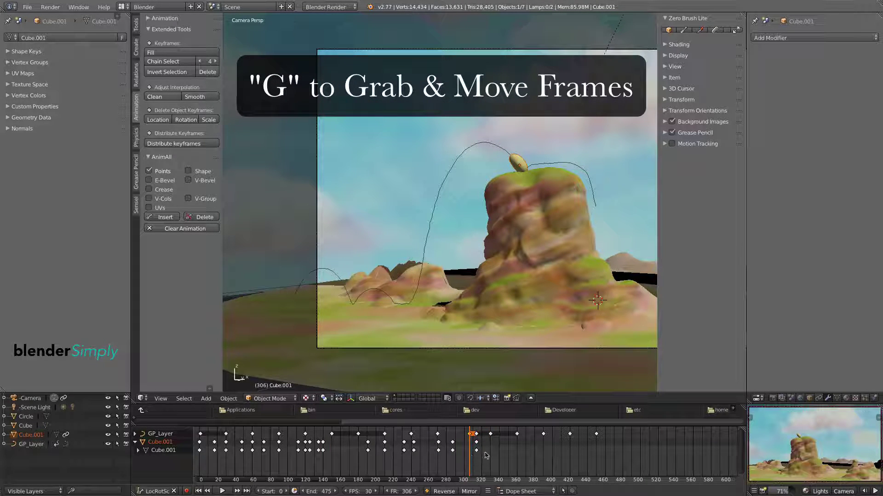
key(g)
click(477, 458)
key(g)
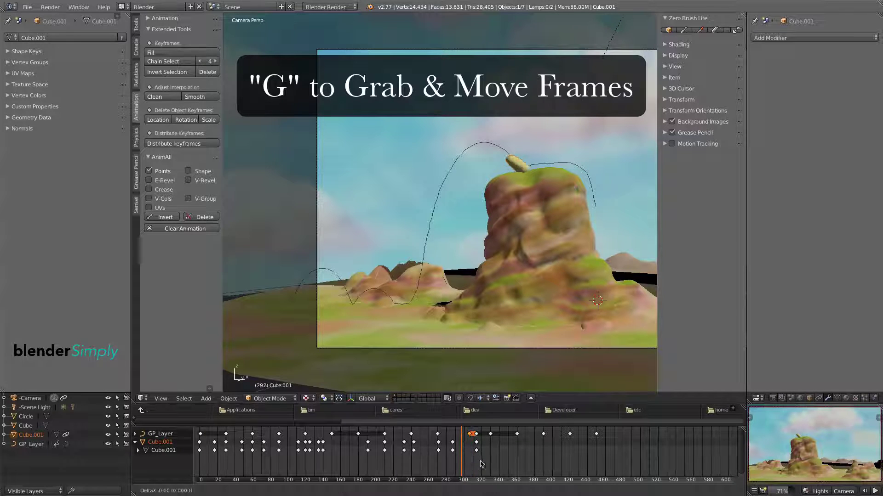
click(474, 467)
- Duplicate the ball's mesh keyframe at about frame 271 to frame 298 and again to frame 323, scrubbing on to frame 331
drag(463, 467, 428, 471)
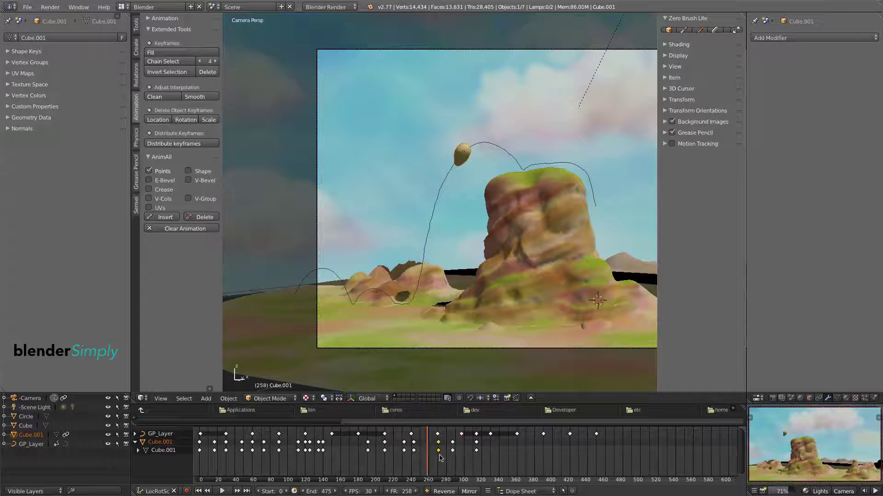
key(shift+d)
click(463, 460)
drag(428, 469, 489, 428)
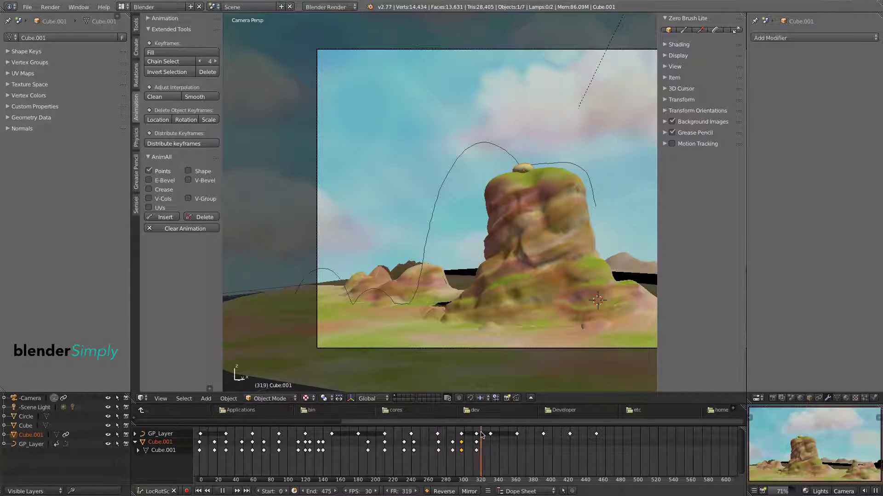
key(i)
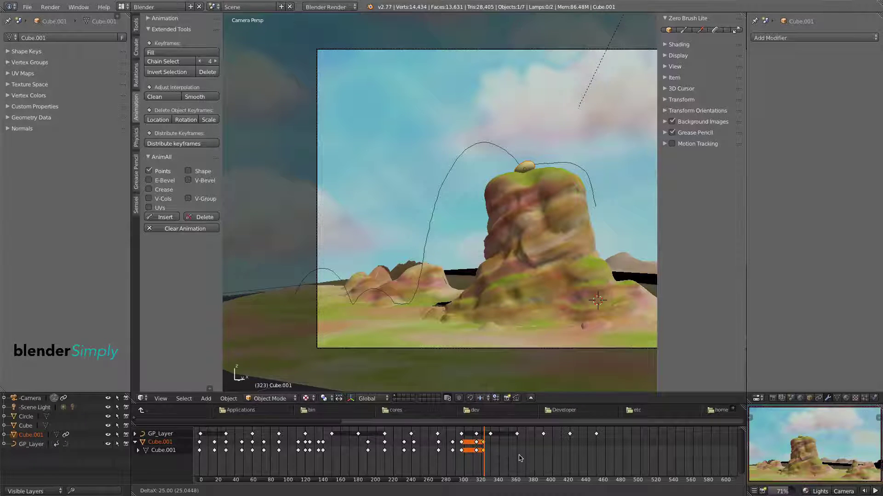
mouse_move(481, 468)
mouse_down()
mouse_move(404, 468)
mouse_move(494, 466)
mouse_up()
key(Escape)
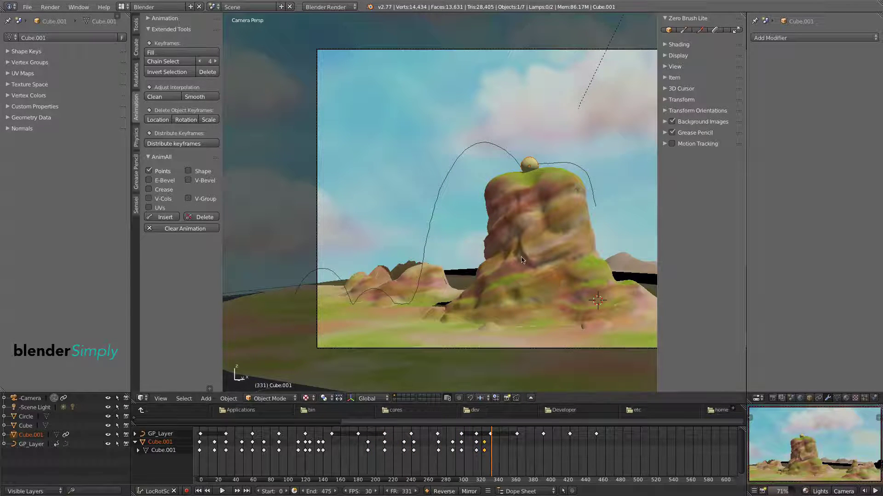
- Stretch the ball slightly upward in Edit Mode at frame 331, insert a point keyframe and play on to frame 345 in Object Mode
scroll(520, 188, up, 3)
key(Tab)
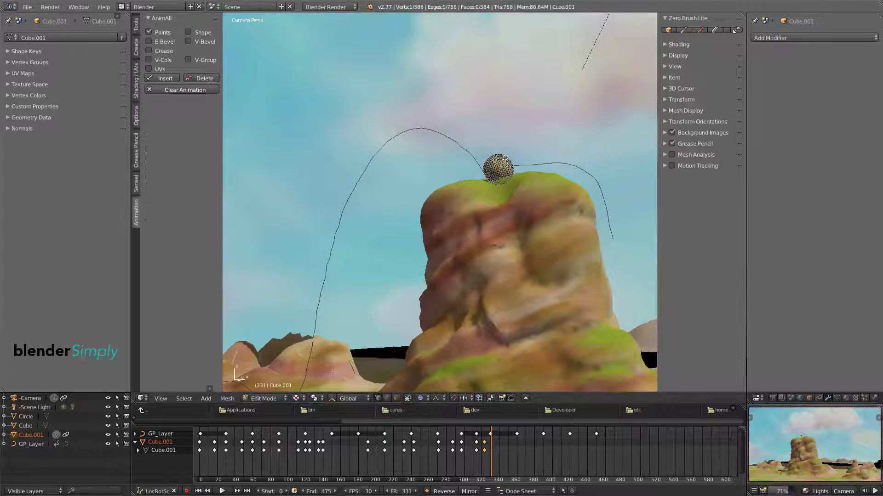
key(g)
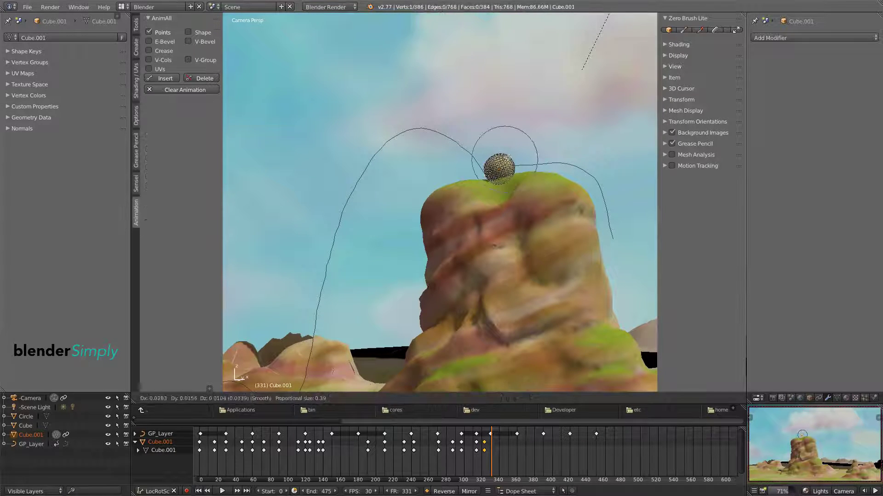
click(489, 166)
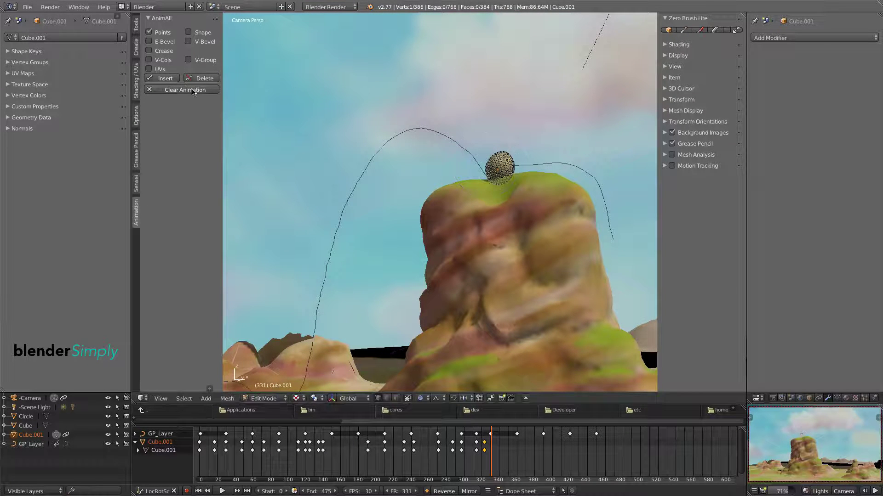
key(Tab)
drag(490, 461, 489, 462)
key(alt+a)
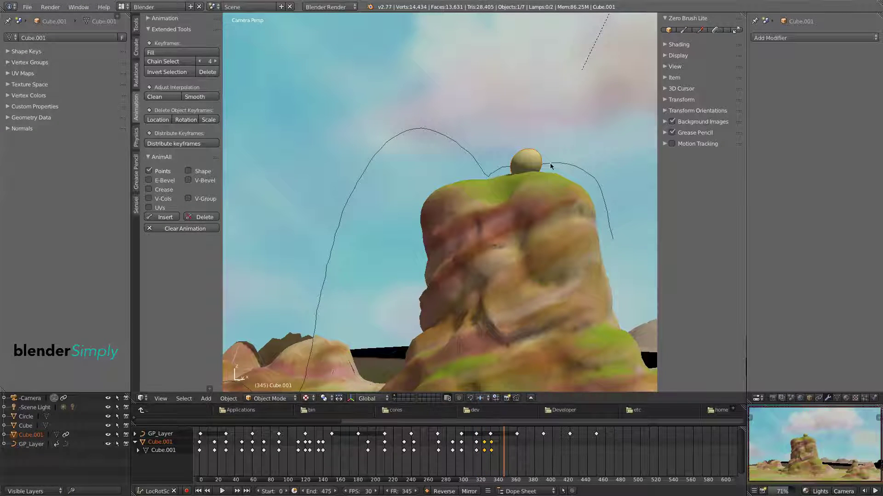
- Reshape the rolling ball's leading side in Edit Mode at frame 345, insert a point keyframe and return to Object Mode
key(Tab)
right_drag(541, 163, 518, 173)
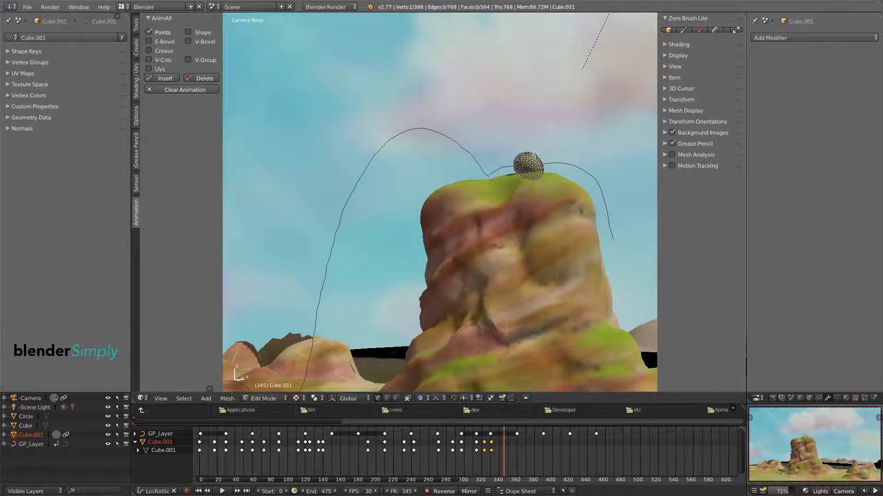
key(Tab)
- Shape the ball into a forward-leaning egg at frame 356, insert a point keyframe and return to Object Mode
mouse_move(505, 464)
mouse_down()
mouse_move(489, 470)
mouse_move(513, 475)
mouse_up()
key(Tab)
mouse_move(559, 154)
right_down()
mouse_move(566, 148)
mouse_move(548, 161)
right_up()
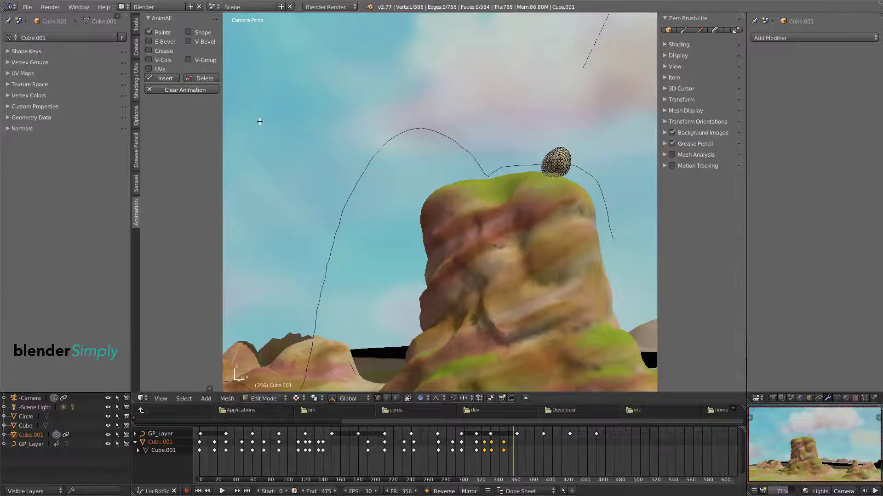
click(174, 80)
key(Tab)
- Reshape the ball's top and sides to be rounder at frame 361, insert a point keyframe and return to Object Mode
mouse_move(513, 465)
mouse_down()
mouse_move(495, 464)
mouse_move(517, 467)
mouse_up()
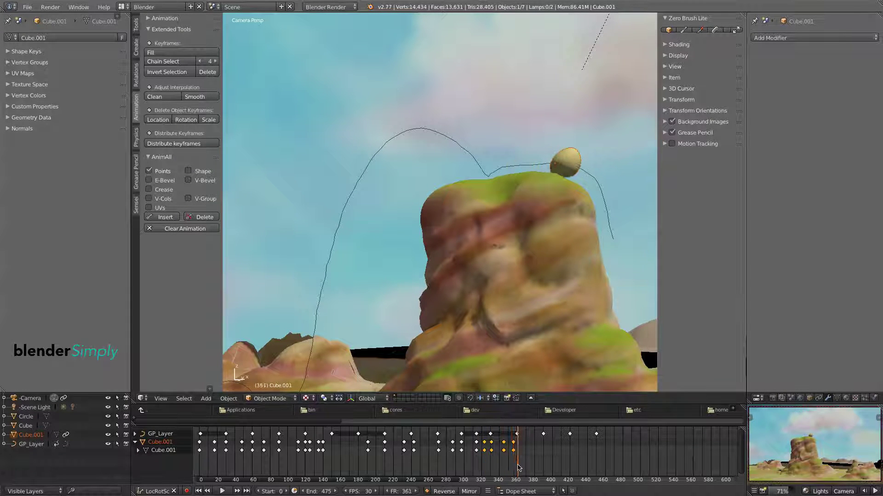
key(Tab)
key(g)
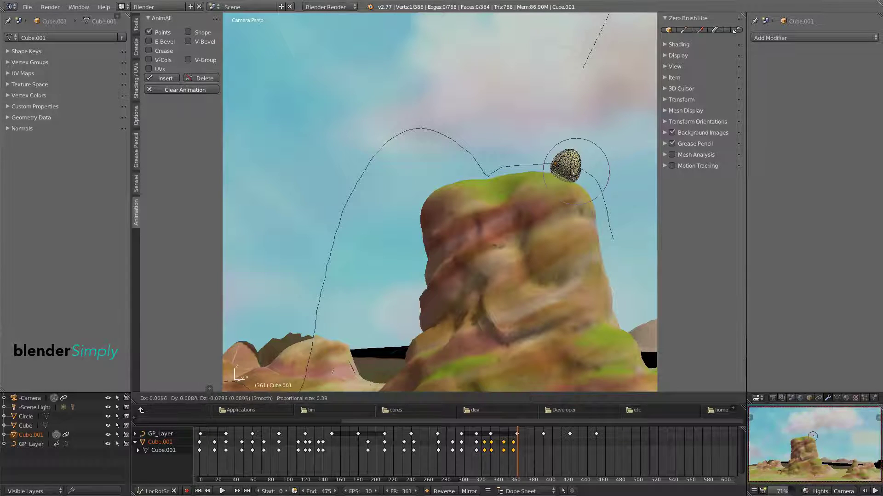
click(576, 161)
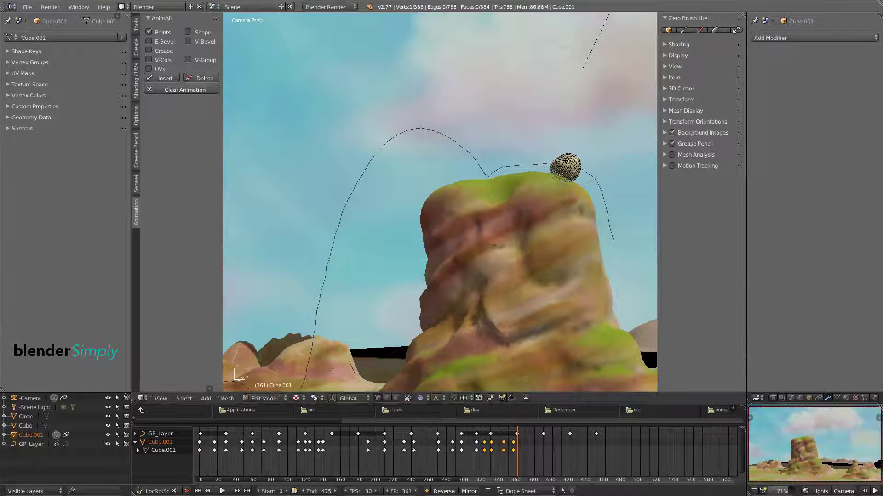
key(g)
click(558, 164)
right_click(580, 162)
key(g)
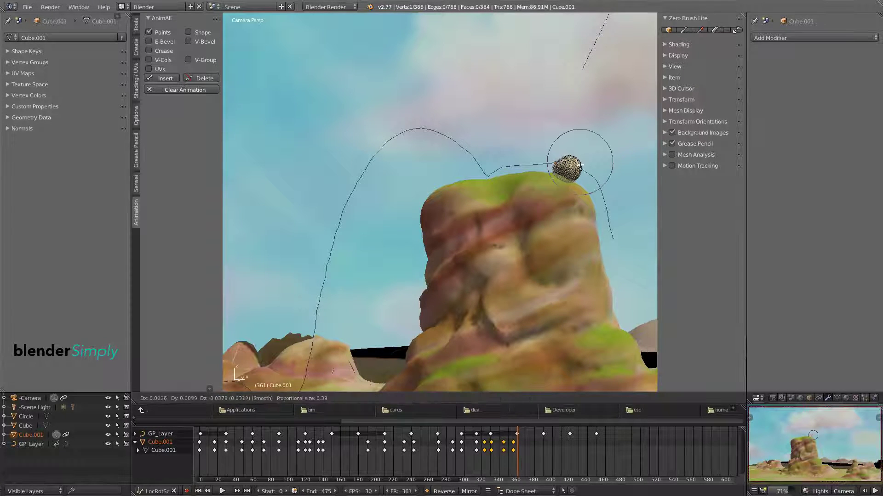
click(581, 161)
key(Tab)
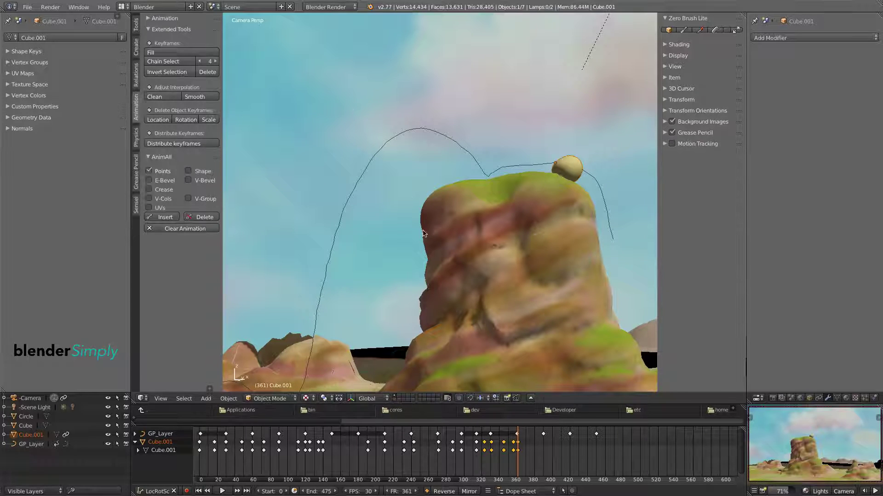
- Duplicate the GP_Layer keyframe at about frame 361 to frame 372
mouse_move(517, 461)
mouse_down()
mouse_move(462, 461)
mouse_move(528, 465)
mouse_up()
right_click(517, 434)
key(shift+d)
click(529, 442)
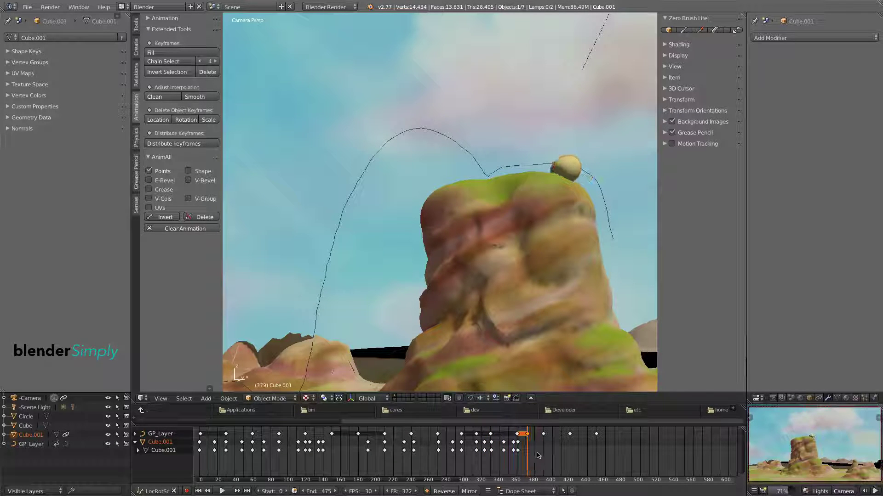
- Shift the GP_Layer keyframes after frame 372 to about frames 394, 439 and 469
ctrl+right_click(541, 450)
key(g)
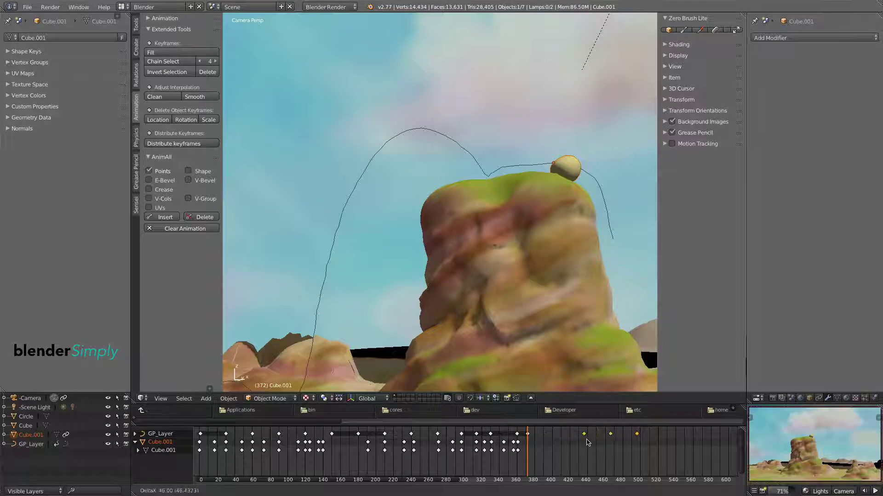
click(587, 441)
key(g)
click(548, 441)
- Duplicate the ball's mesh keyframe at frame 361 to about frame 372 and advance to frame 379
key(alt+a)
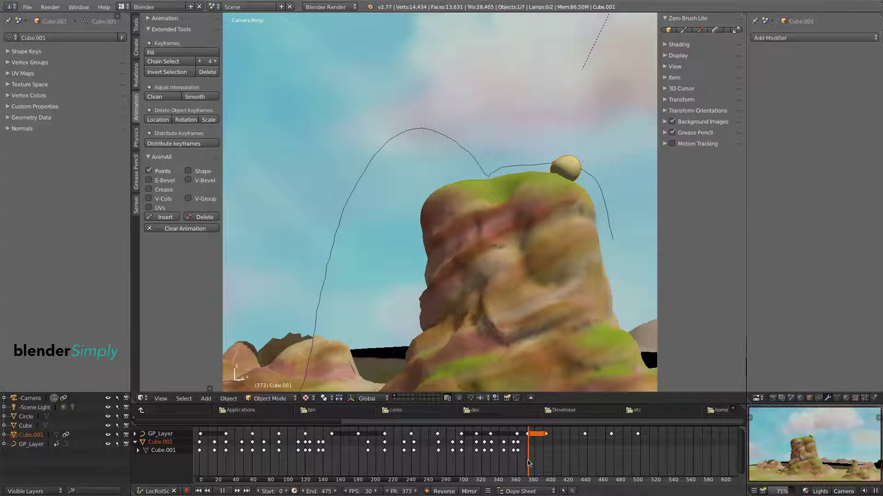
key(g)
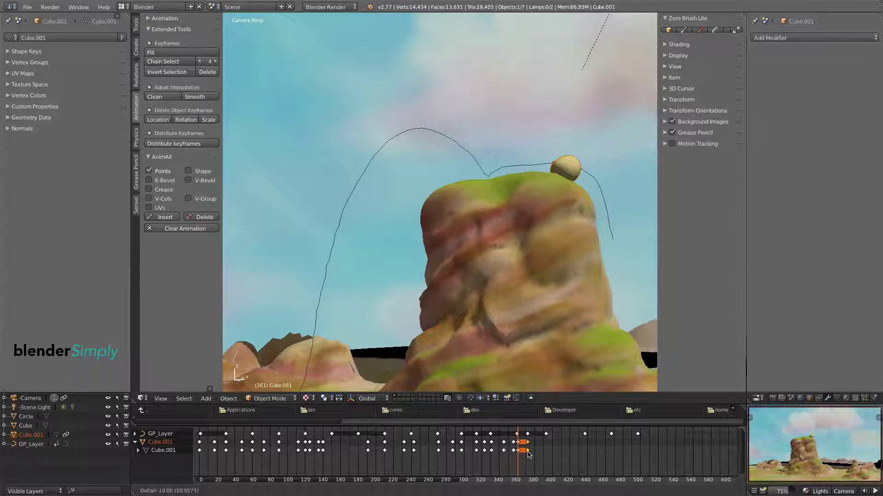
click(528, 454)
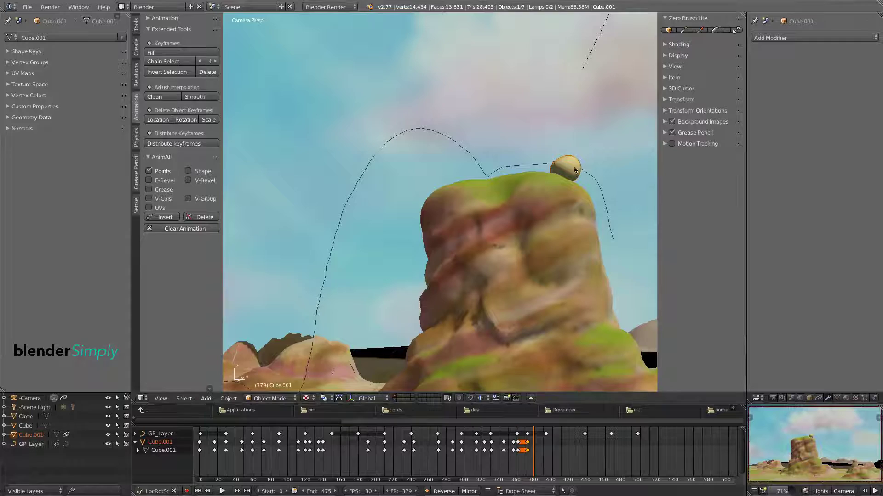
- In Edit Mode at frame 379, proportionally stretch the ball's top upward into a tall tip that curves right
key(Tab)
scroll(614, 164, up, 4)
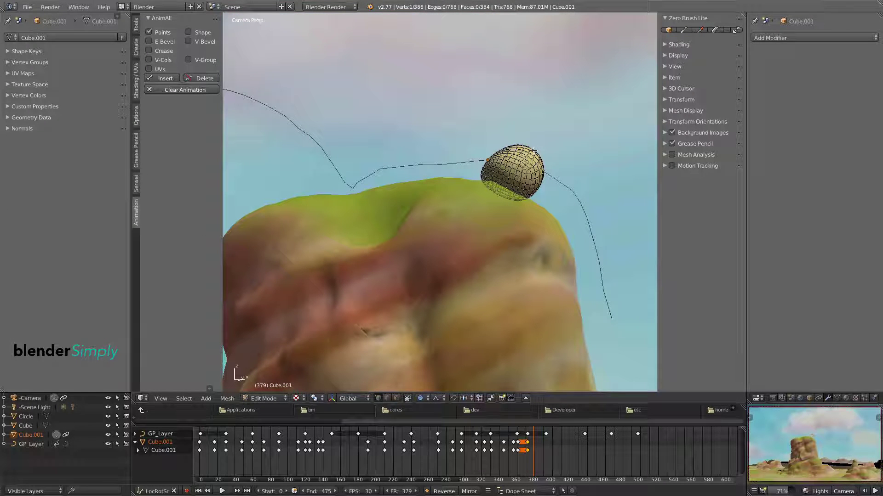
key(g)
scroll(540, 136, up, 4)
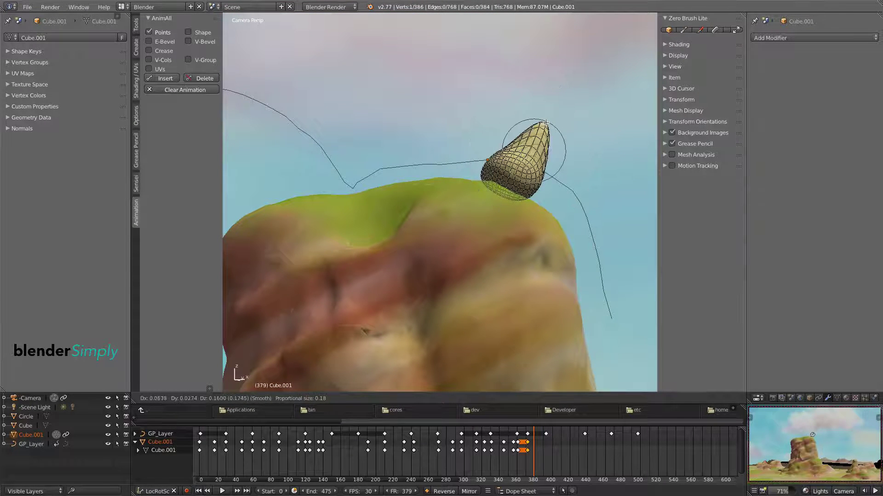
click(560, 110)
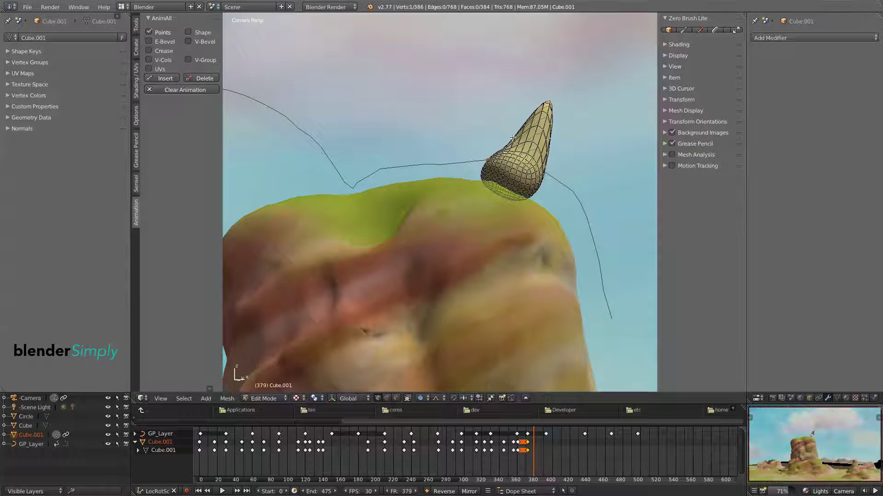
right_drag(548, 155, 512, 144)
right_drag(553, 106, 575, 112)
click(576, 111)
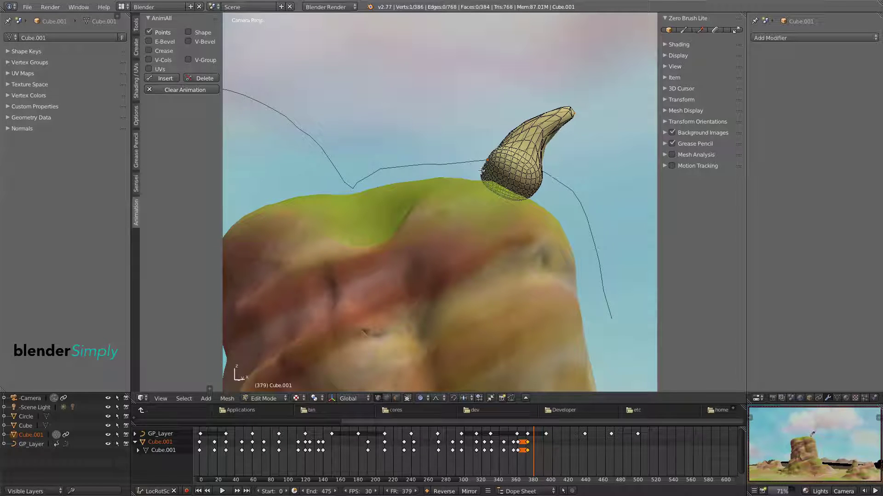
- Pull in the stretched ball's left side, insert a point keyframe at frame 379 and return to Object Mode
key(g)
click(493, 149)
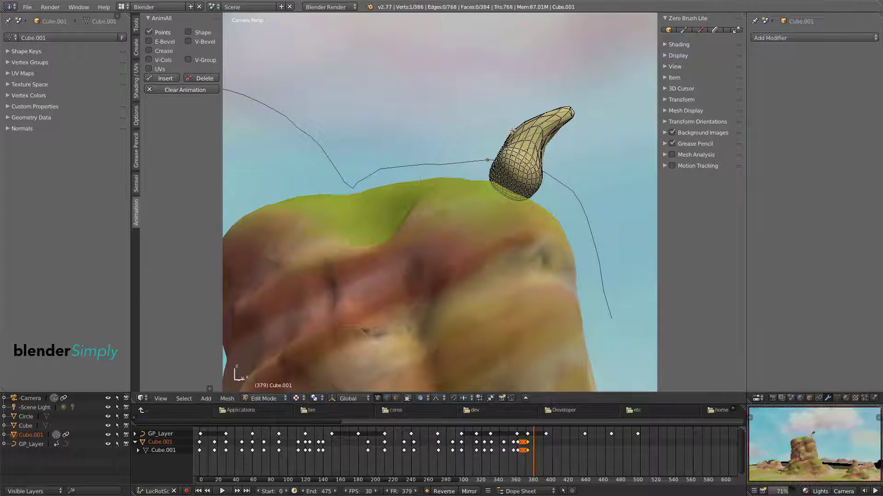
key(g)
click(451, 144)
click(173, 77)
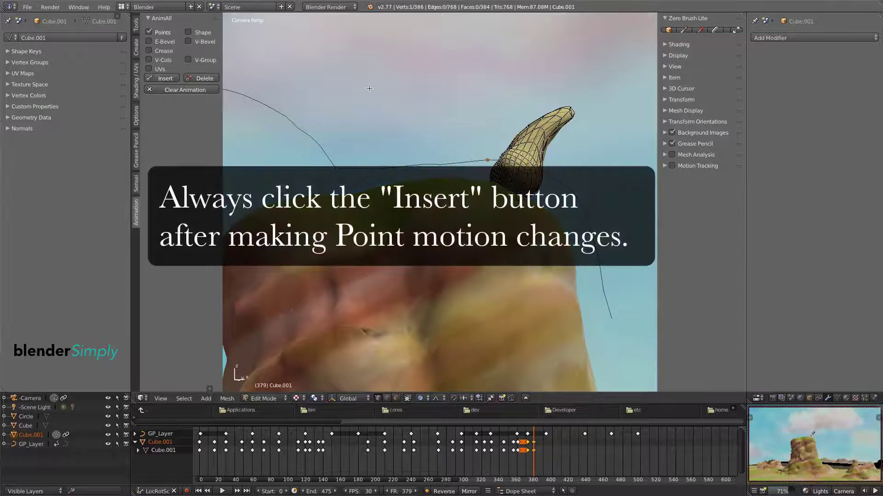
key(Tab)
- At frame 392, stretch the ball's tip farther right and downward, insert a point keyframe and return to Object Mode
mouse_move(534, 461)
mouse_down()
mouse_move(464, 460)
mouse_move(536, 468)
mouse_up()
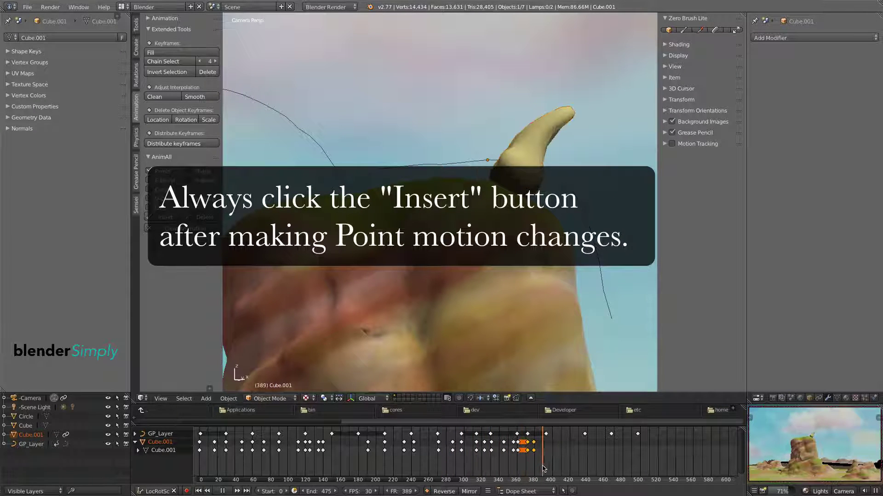
key(Tab)
key(g)
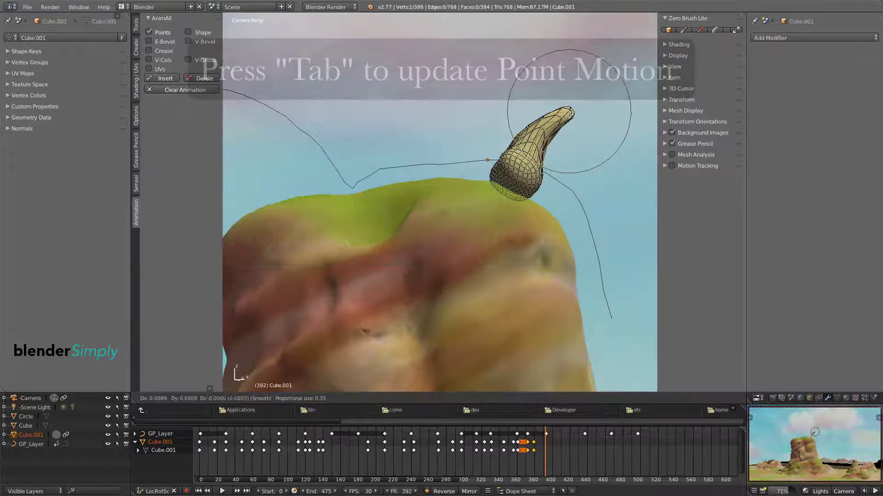
click(595, 122)
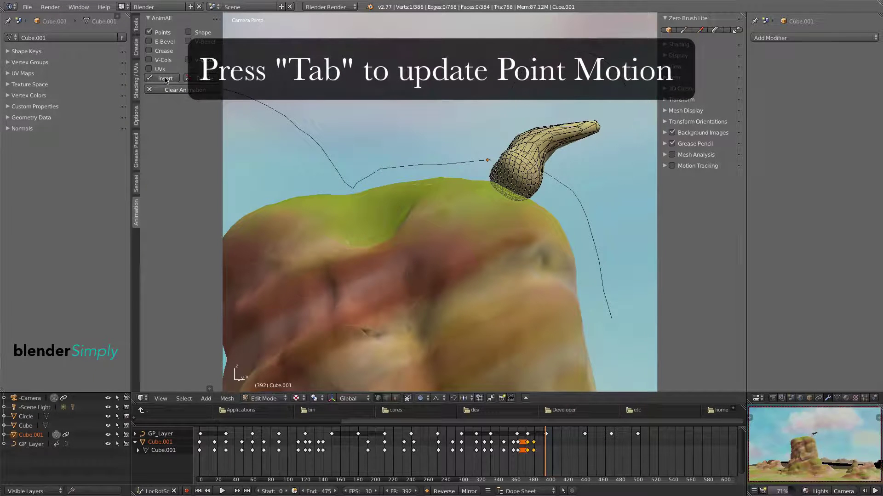
key(Tab)
- Duplicate the ball's mesh keyframe at frame 361 to about frame 409
drag(544, 460, 520, 462)
right_click(518, 452)
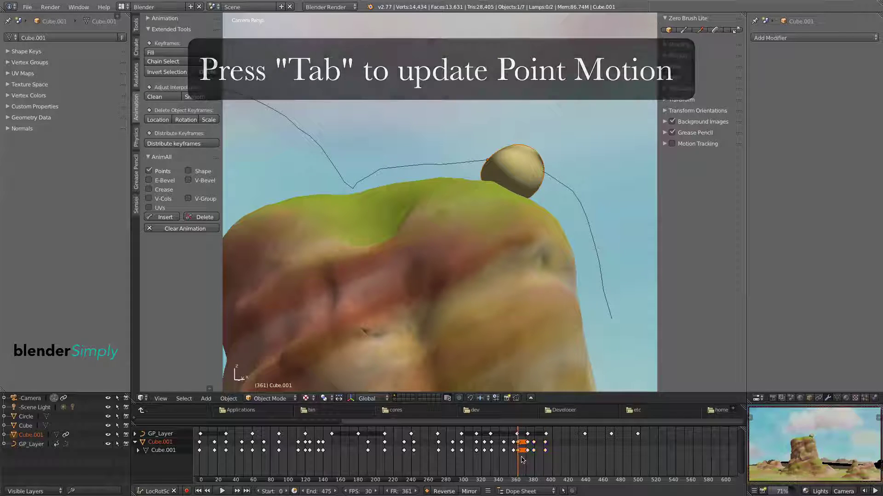
key(shift+d)
click(565, 462)
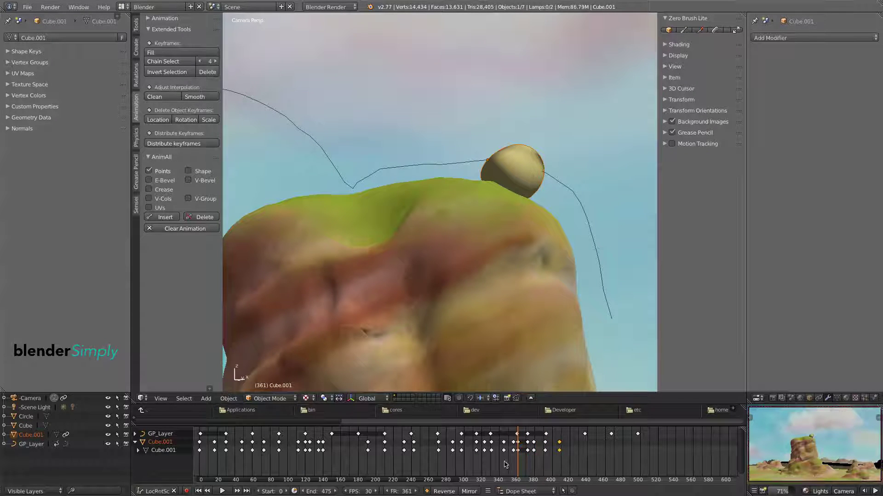
- Duplicate the GP_Layer keyframe at about frame 394 to about frame 409
right_click(546, 434)
key(shift+d)
click(559, 437)
- Duplicate the stretched ball's mesh keyframe at about frame 393 to about frame 409
drag(519, 465, 505, 465)
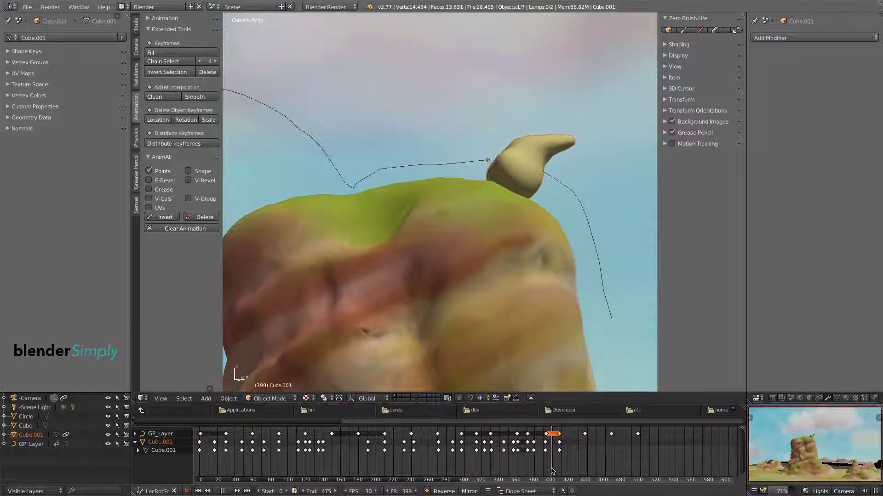
key(alt+a)
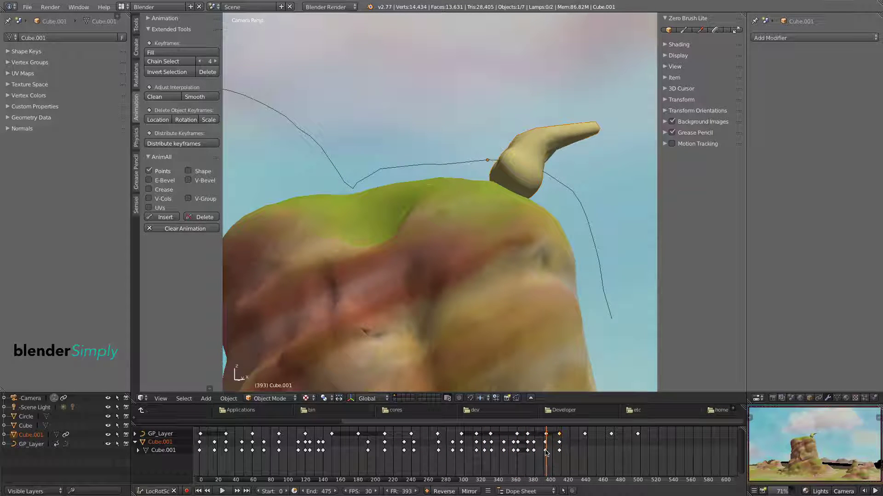
key(g)
click(560, 456)
key(alt+a)
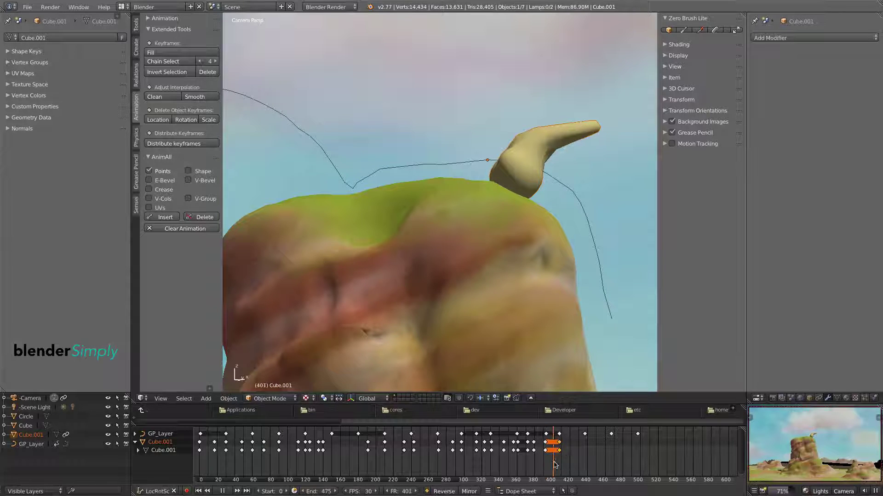
- Duplicate the GP_Layer keyframe at about frame 409 and the ball's mesh keyframe at frame 372 to about frame 421
drag(559, 465, 528, 467)
right_click(559, 434)
key(shift+d)
click(569, 436)
right_drag(528, 454, 570, 457)
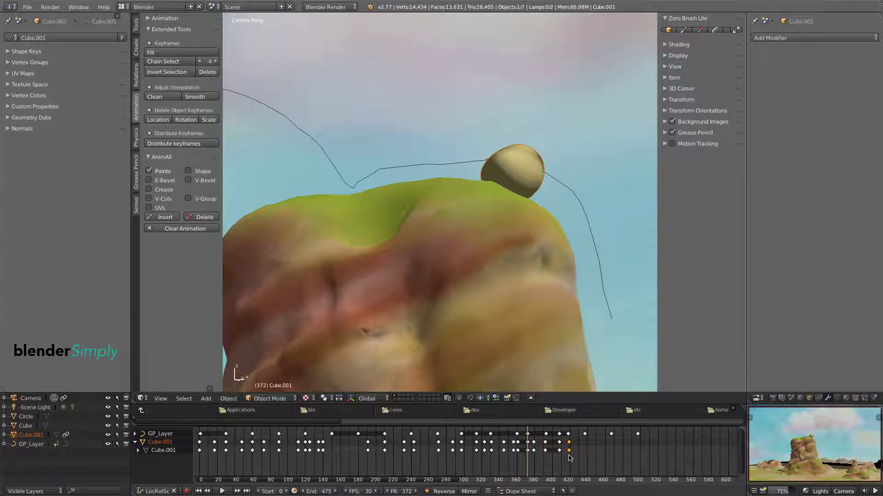
- Move the GP_Layer keyframe at about frame 439 earlier to about frame 430
drag(527, 468, 583, 450)
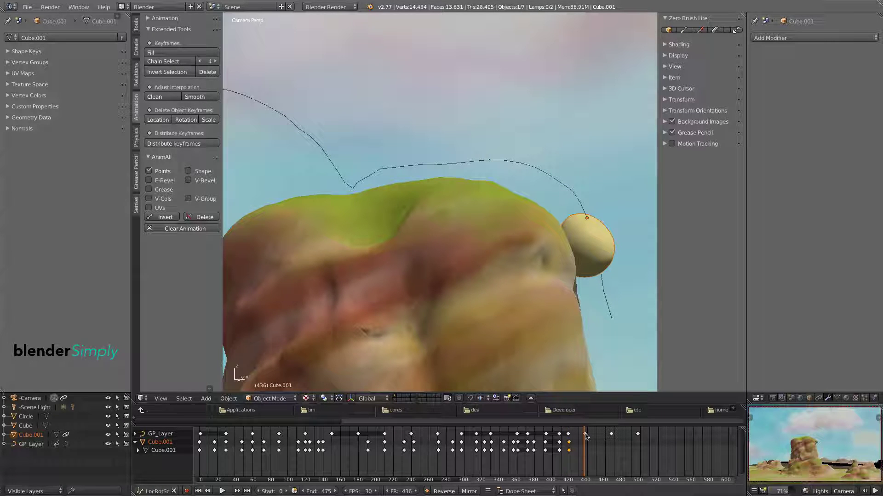
right_drag(586, 434, 583, 441)
drag(584, 446, 577, 446)
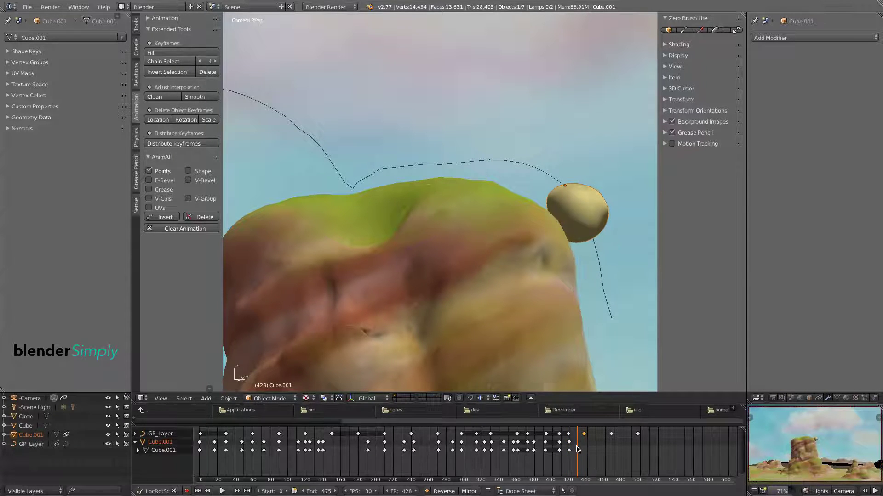
key(g)
click(580, 448)
- Frame the whole camera shot and play the animation from frame 0 to review the ball's motion
key(alt+a)
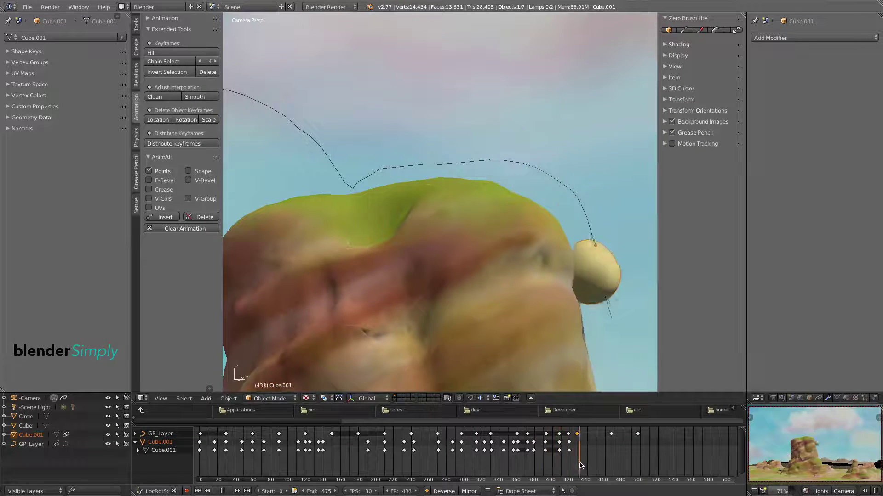
drag(593, 465, 510, 476)
scroll(374, 326, down, 11)
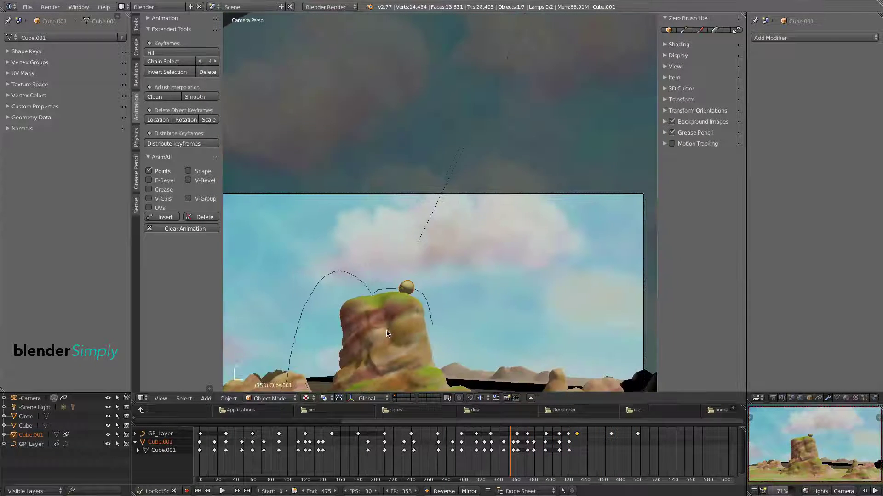
shift+middle_drag(382, 334, 409, 214)
scroll(411, 218, down, 1)
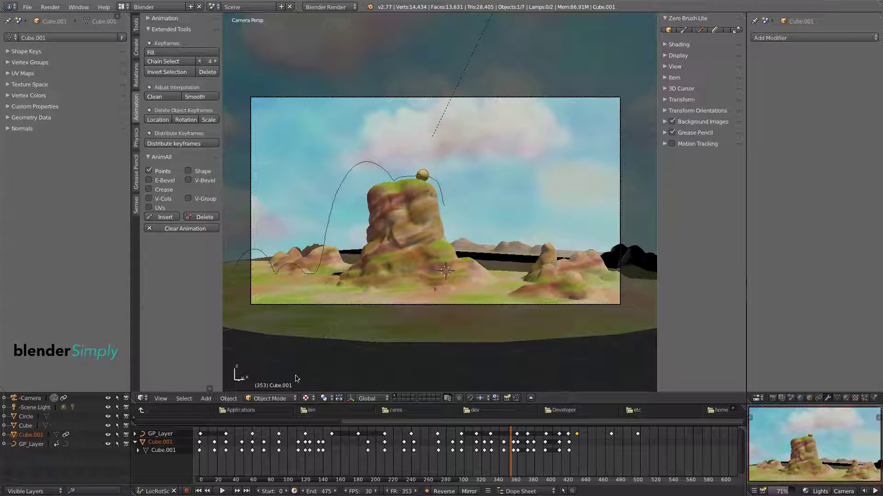
click(199, 492)
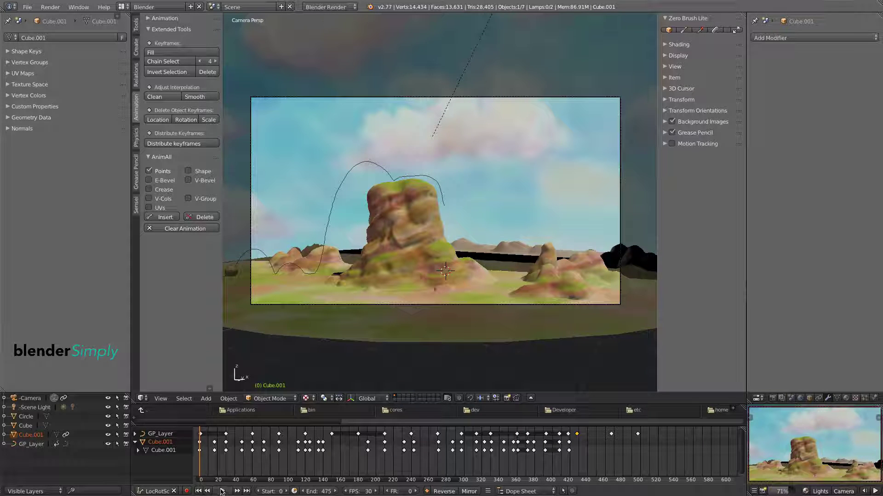
click(222, 492)
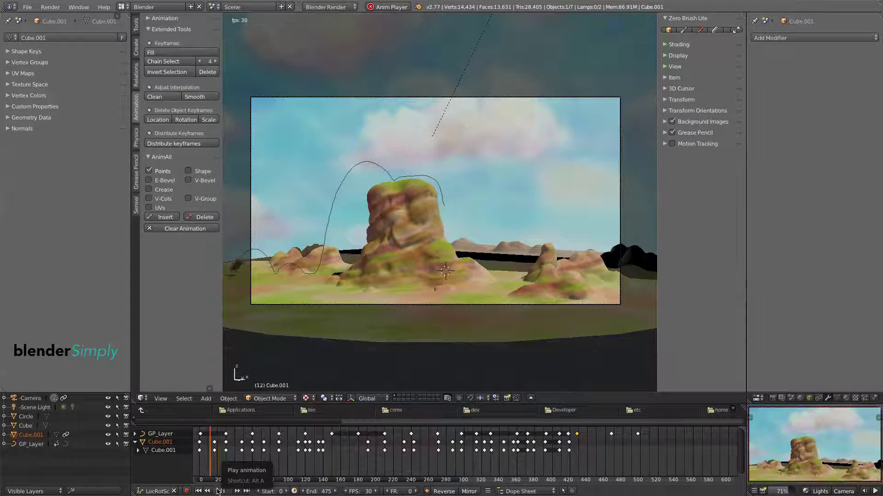
mouse_move(225, 495)
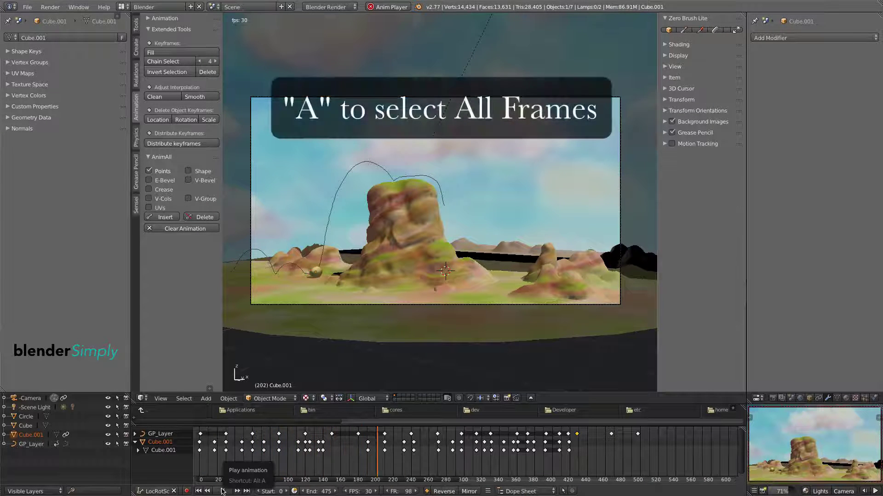
click(222, 491)
- Select all keyframes and scale them toward frame 0 so the last one falls at about frame 300
drag(366, 466, 200, 466)
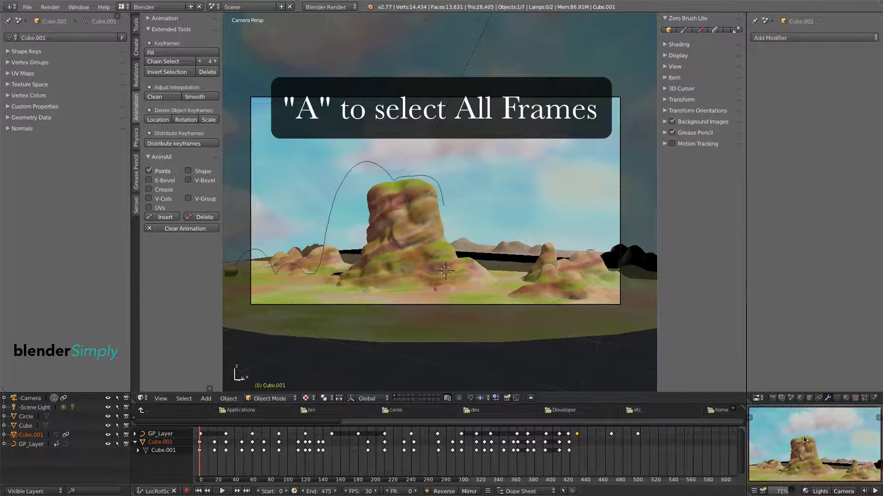
key(a)
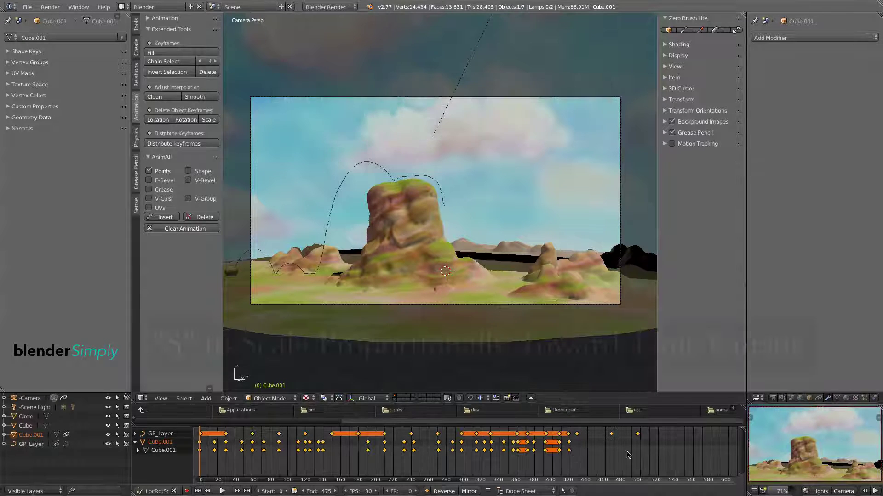
key(s)
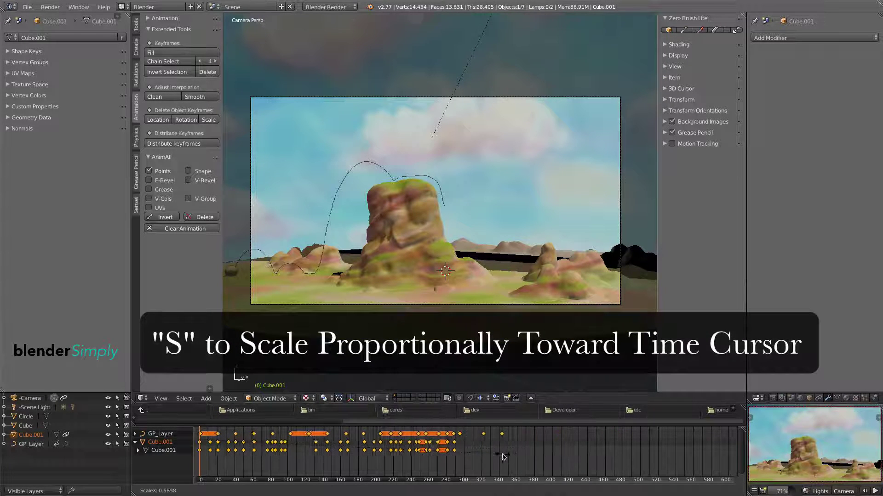
click(490, 449)
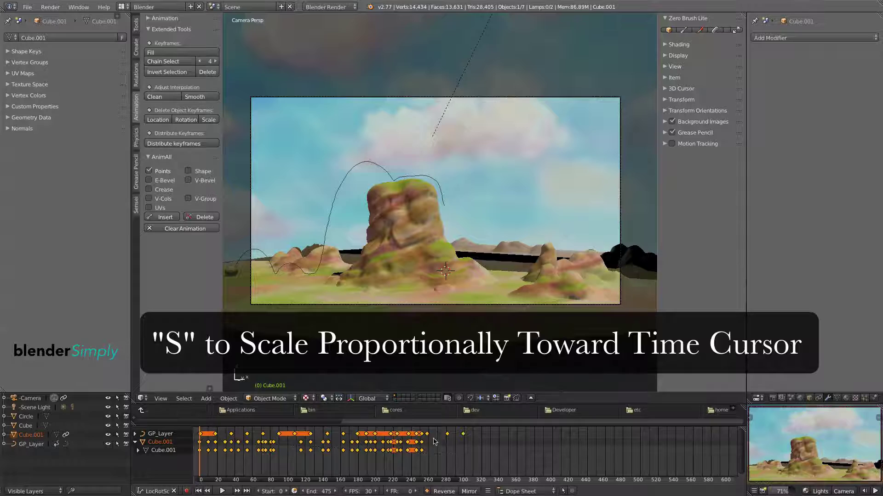
- Set the playback range's end frame to 330 and play the animation
drag(320, 491, 316, 491)
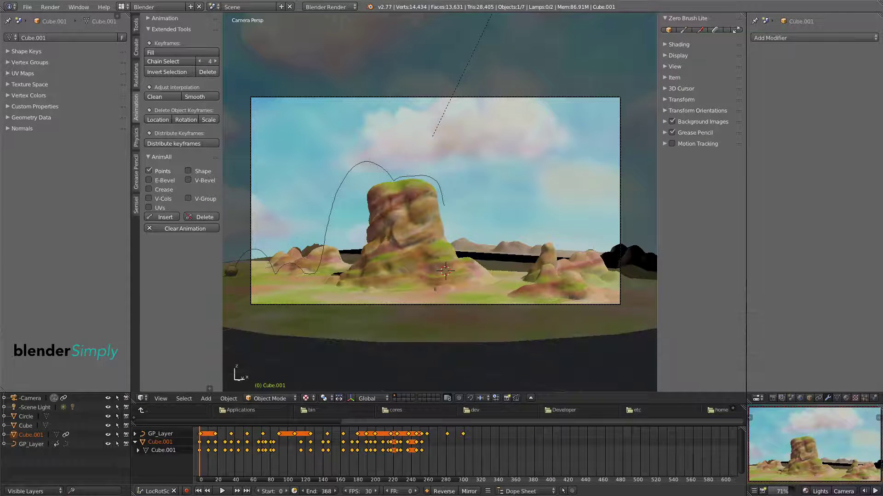
drag(320, 491, 312, 491)
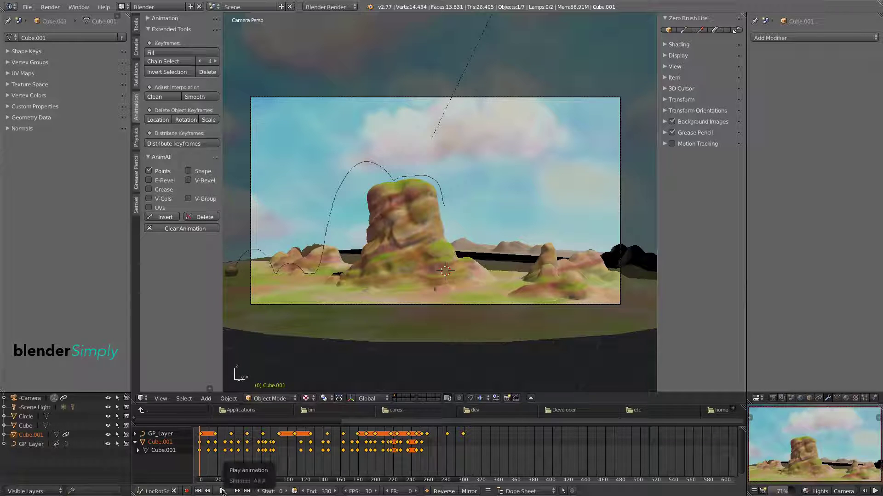
click(222, 492)
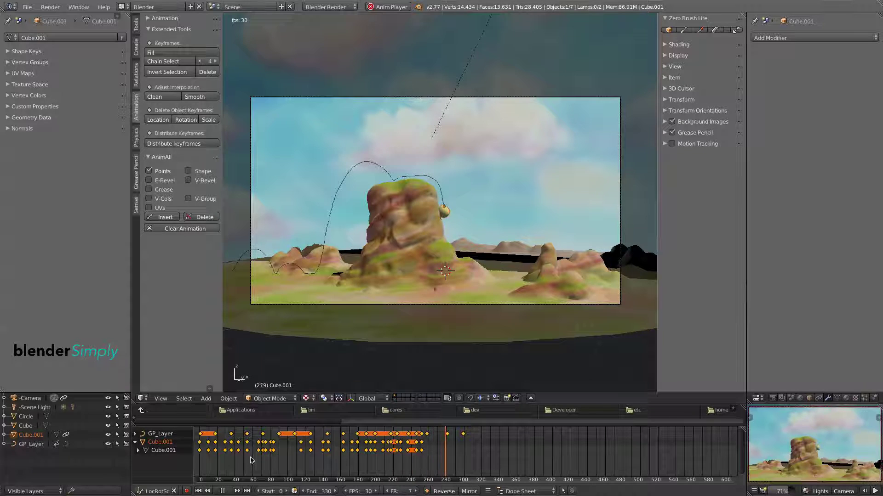
click(223, 491)
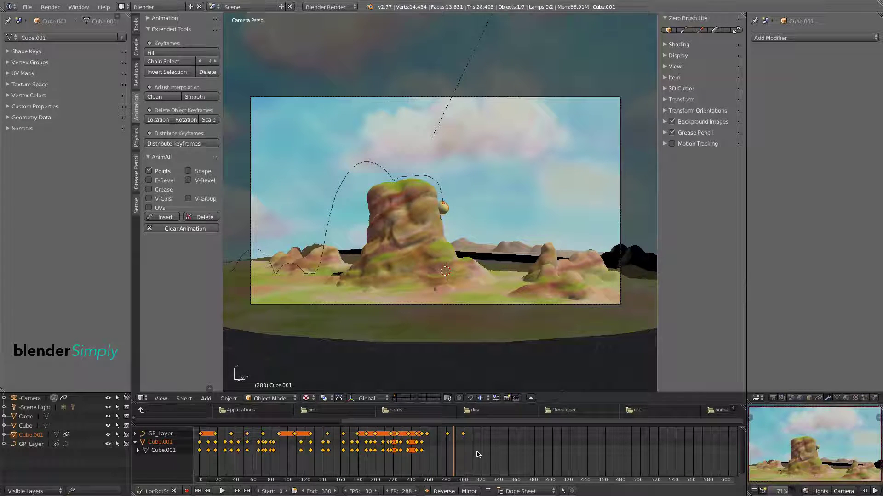
- Scale all keyframes further toward frame 0 so the last one falls at about frame 241
click(198, 491)
key(s)
click(439, 456)
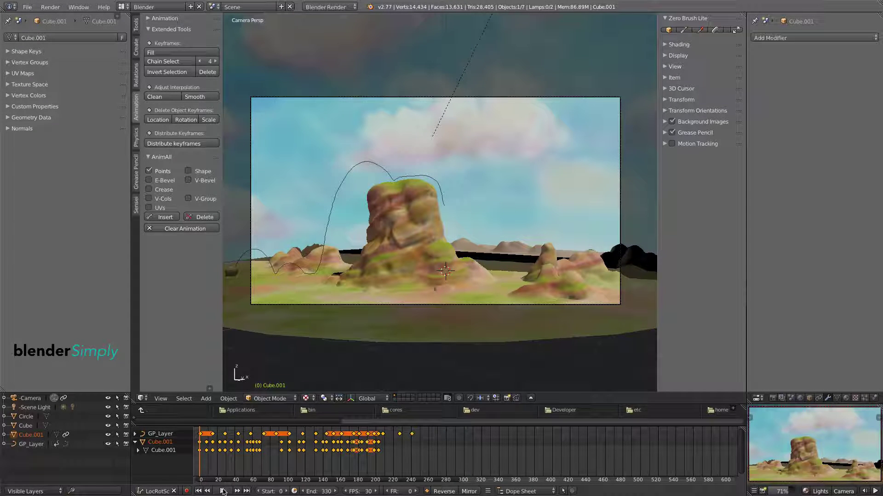
- Play back the compressed animation and set the playback range's end frame to 204
click(223, 492)
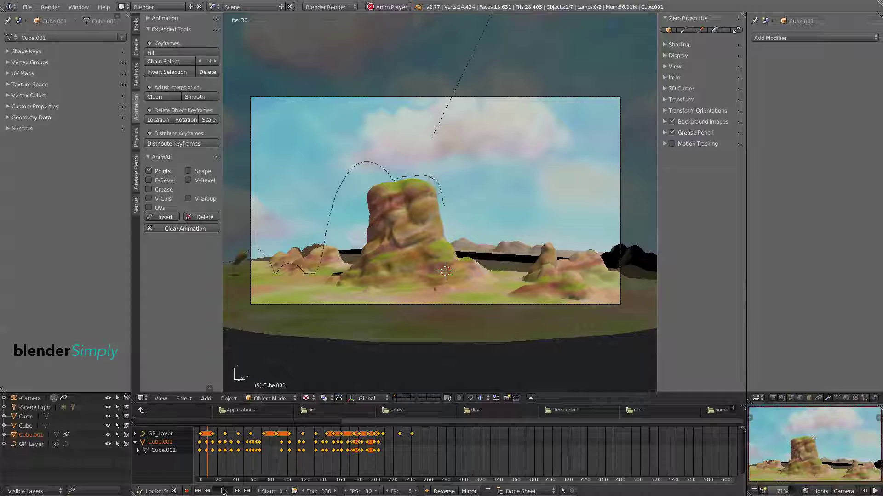
click(223, 491)
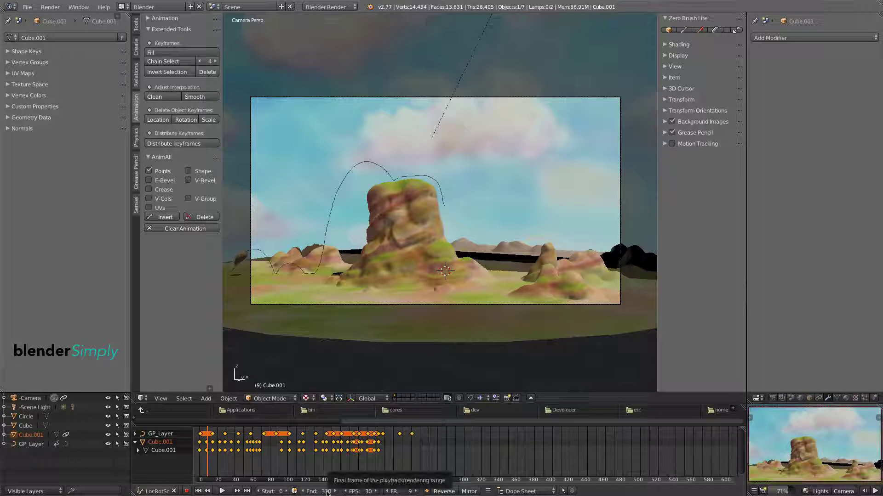
drag(322, 491, 315, 492)
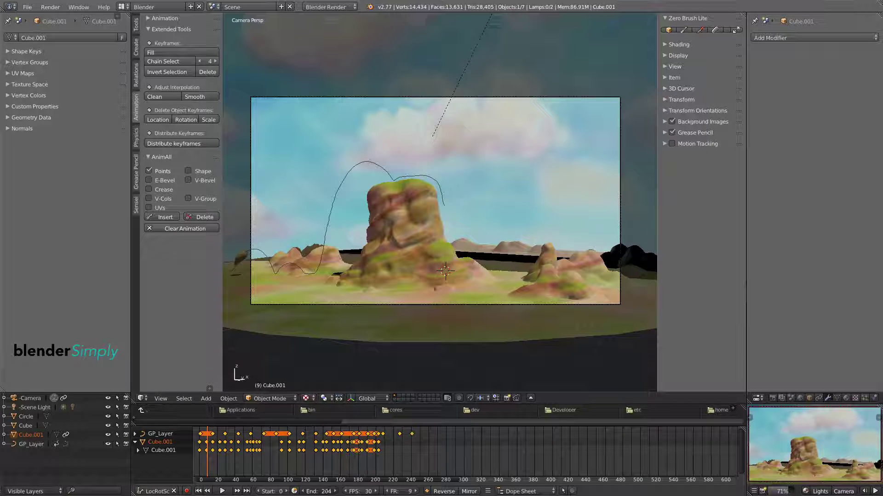
- Set the playback range's end frame to 226 and play the animation from the start frame
drag(322, 491, 326, 491)
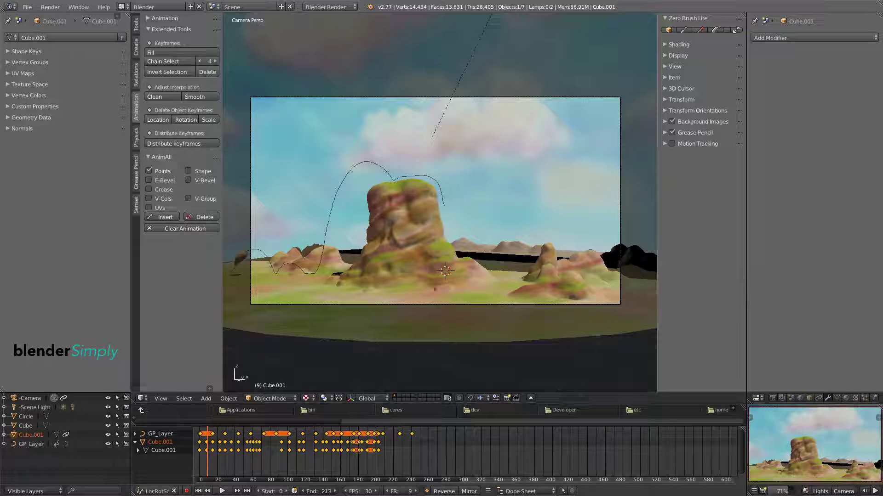
click(198, 491)
click(222, 491)
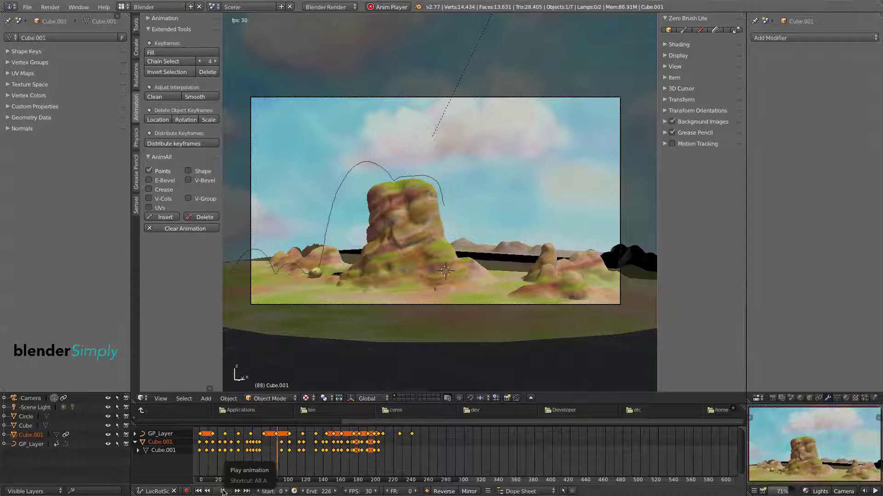
click(223, 491)
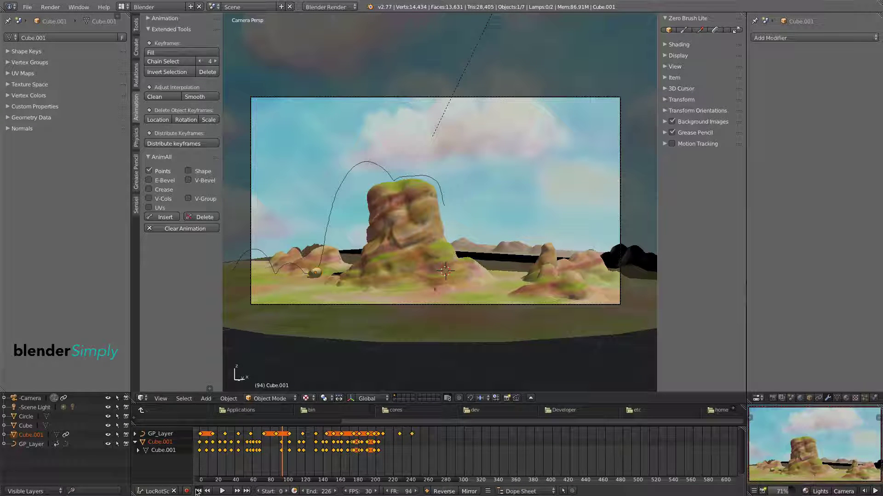
- Return to frame 0 and scale all keyframes toward it so the last one falls at about frame 199
click(198, 491)
key(s)
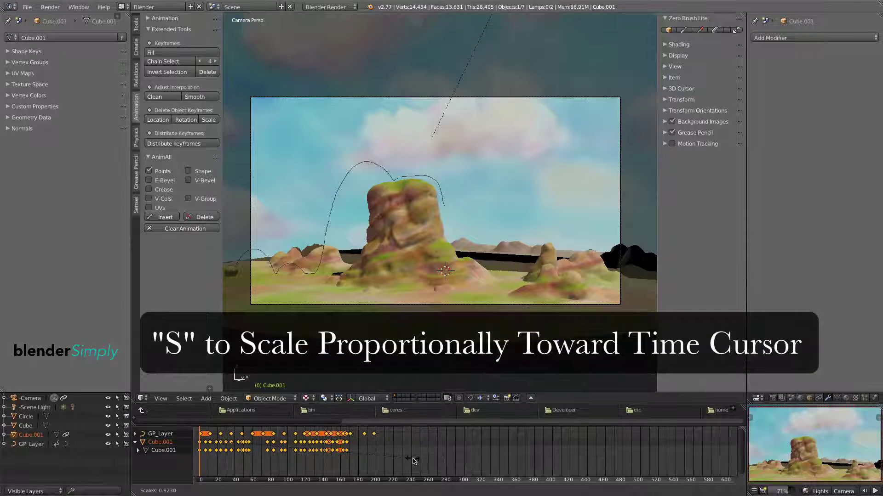
click(412, 459)
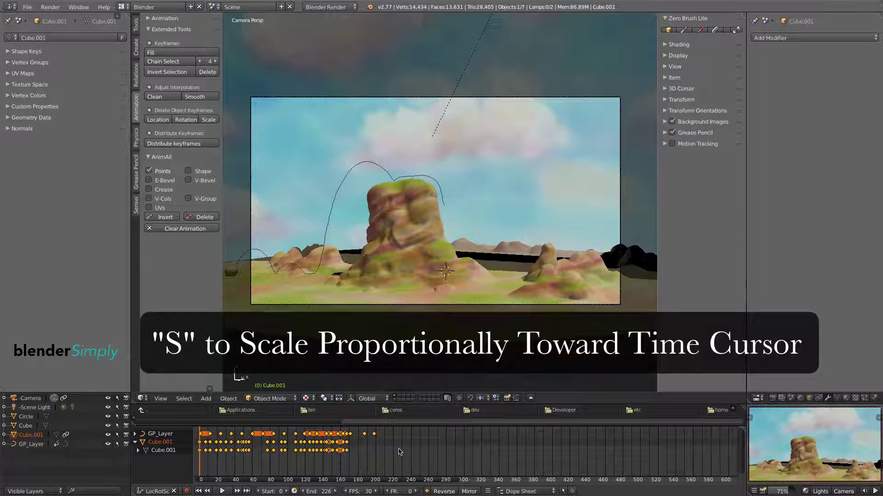
- Enlarge the keyframe timeline around frames 0 to 200 and play back the tightened animation
scroll(226, 463, up, 3)
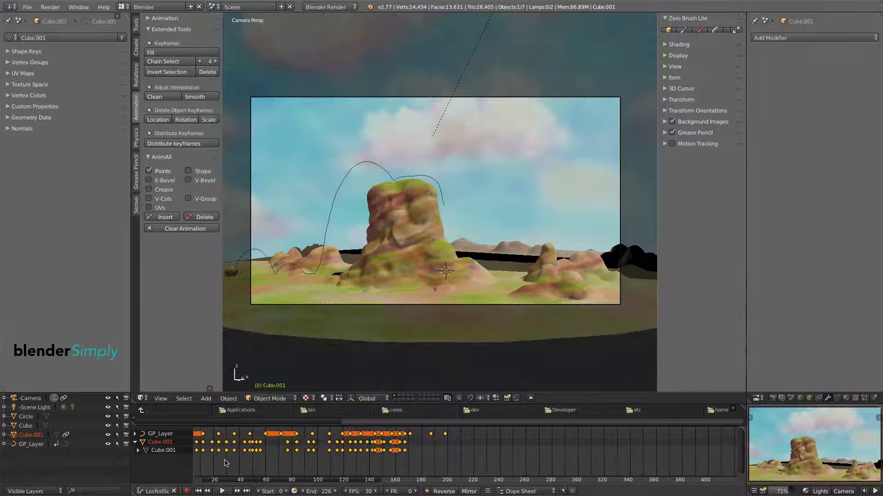
scroll(225, 464, up, 3)
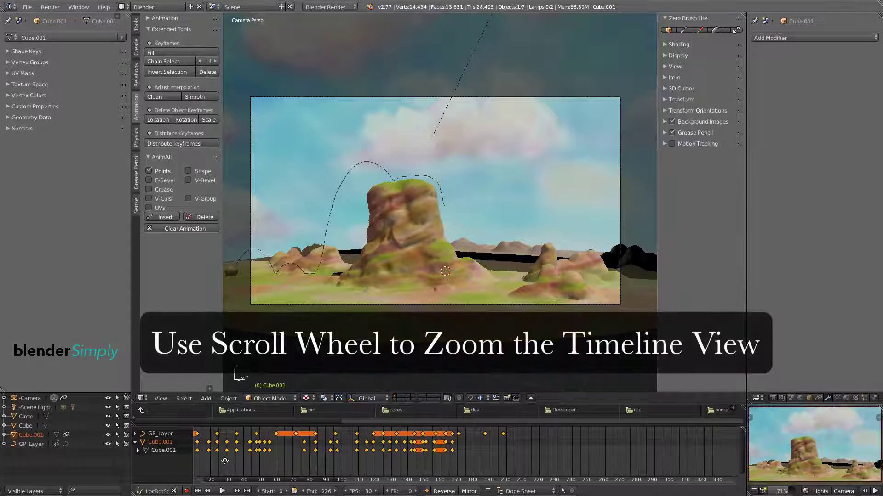
middle_drag(227, 461, 308, 466)
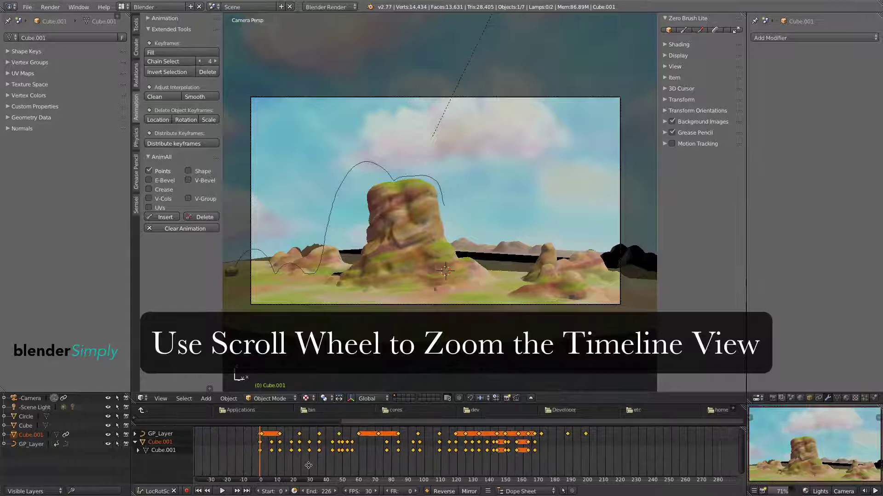
scroll(338, 454, up, 2)
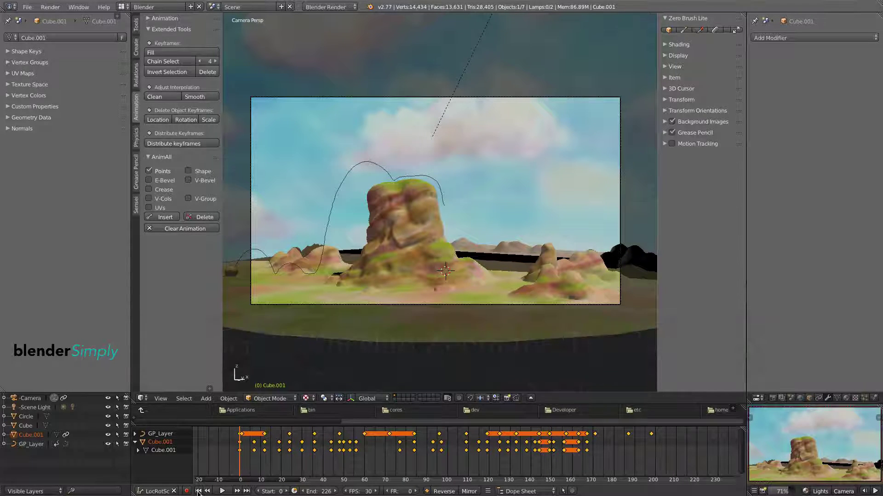
click(222, 491)
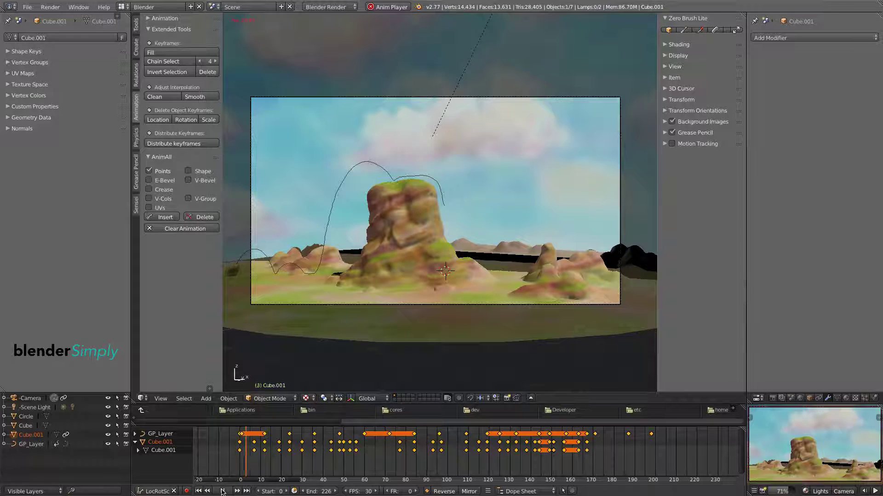